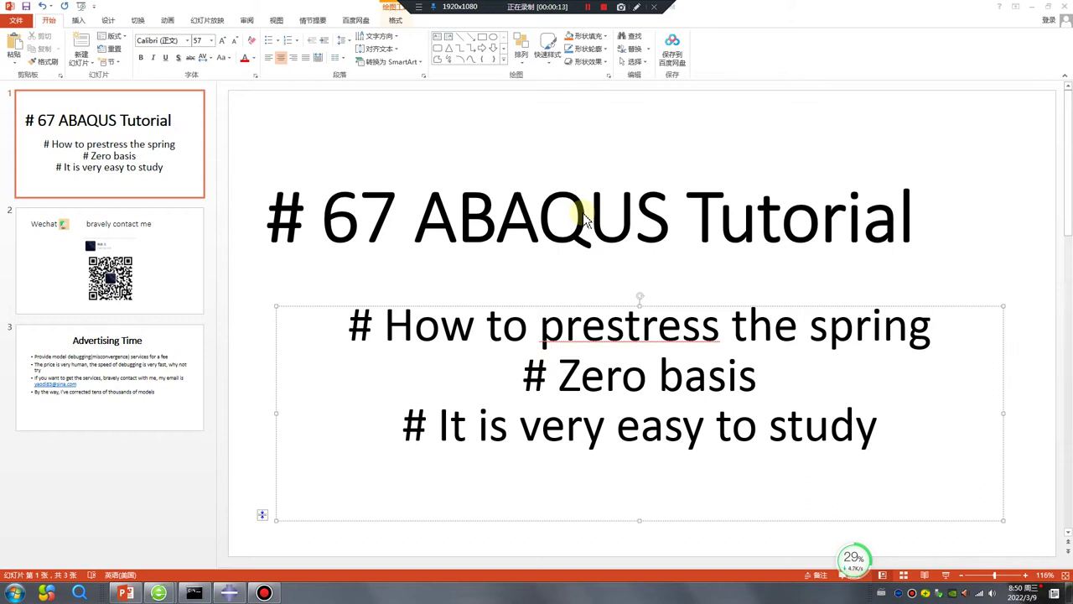
Step: Switch to Abaqus/CAE and browse for a new work directory inside D:\work\3\0309
left_click(229, 592)
left_click(22, 20)
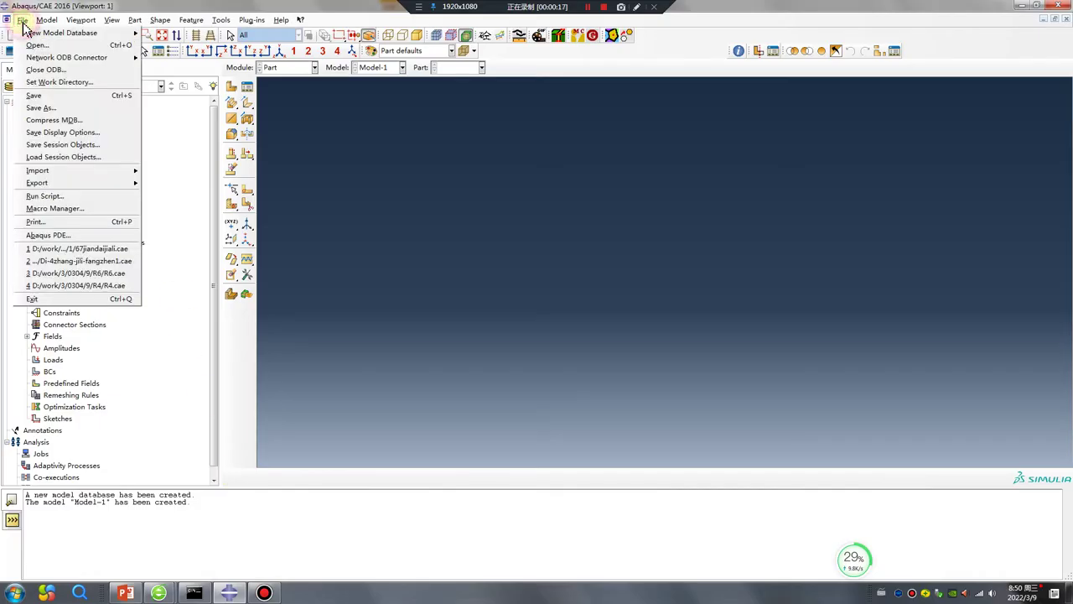
left_click(68, 89)
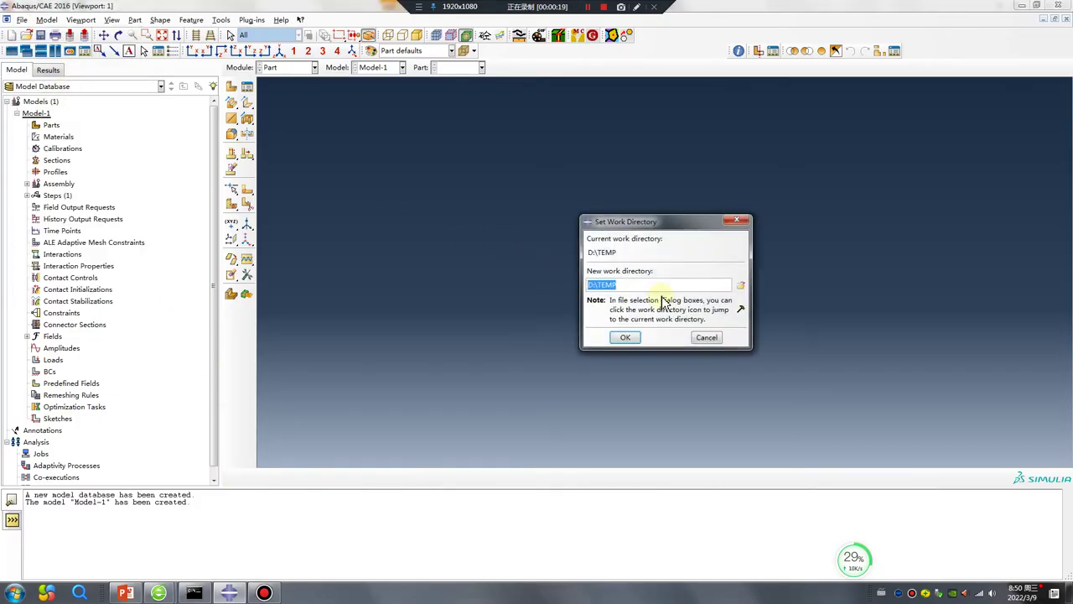
left_click(739, 286)
left_click(662, 215)
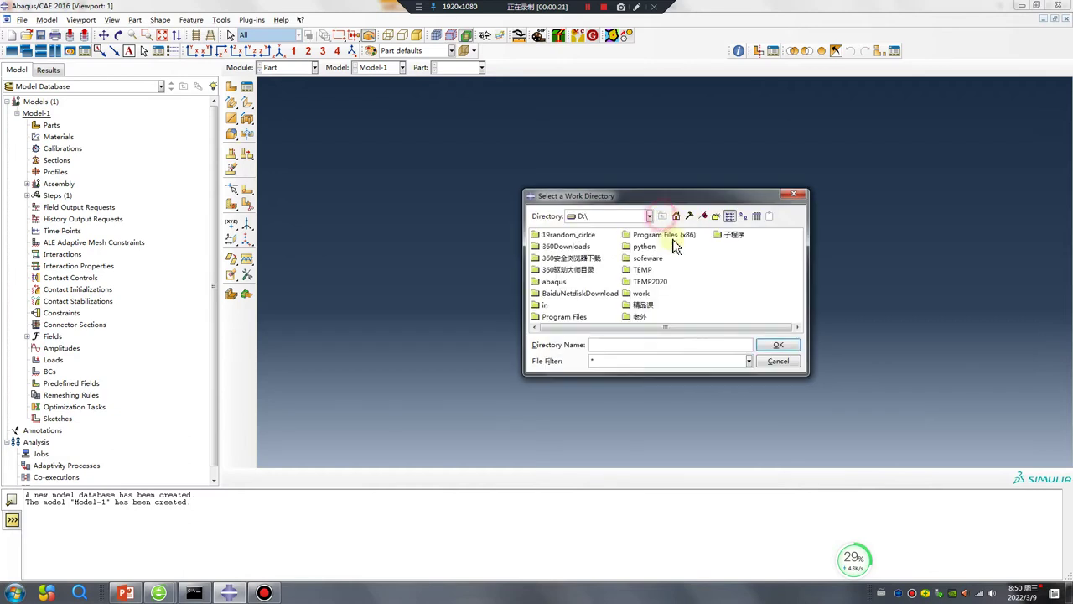
double_click(645, 295)
double_click(547, 245)
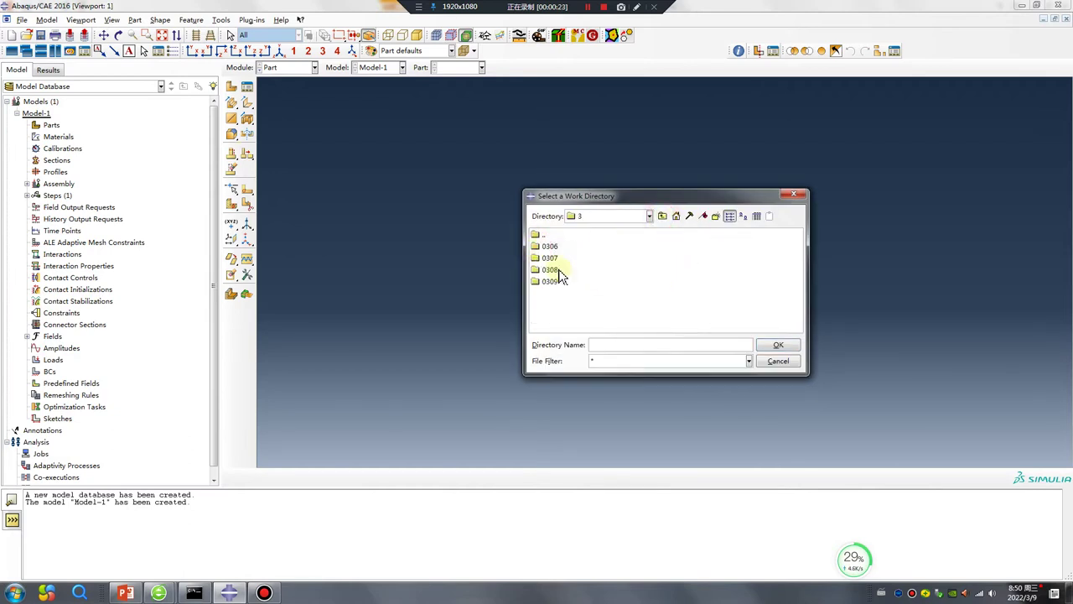
left_click(547, 285)
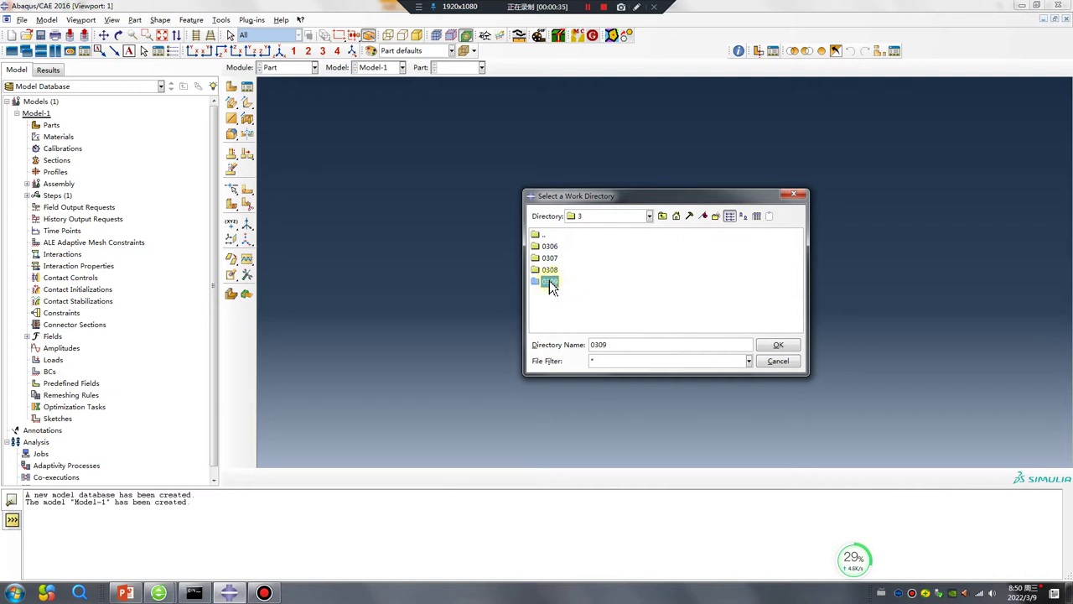
double_click(549, 283)
Step: Create a folder named 2 inside 0309 and set it as the work directory
right_click(549, 282)
left_click(575, 367)
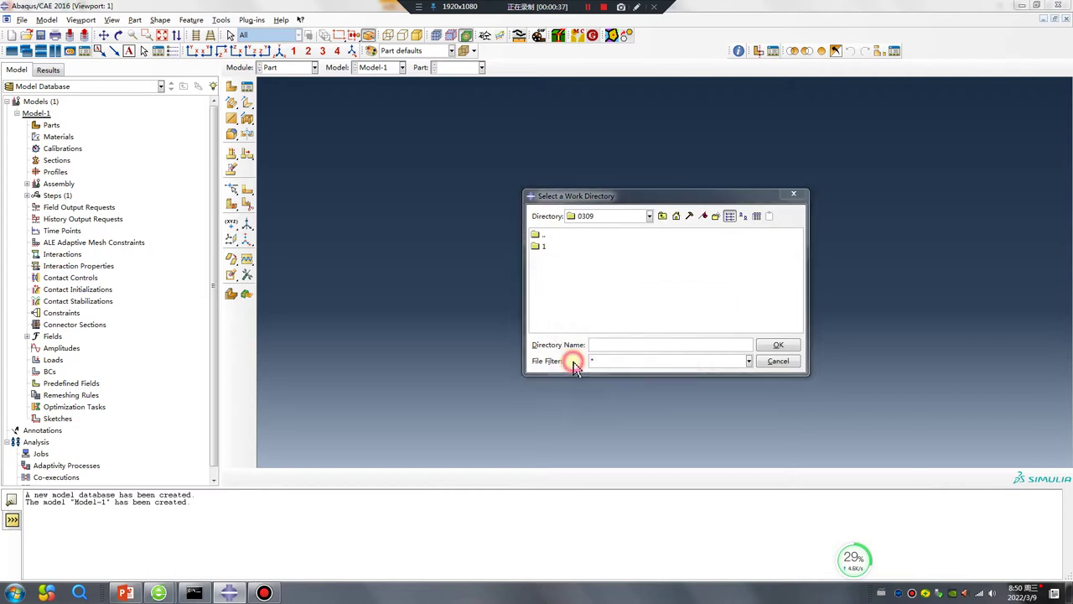
type("2")
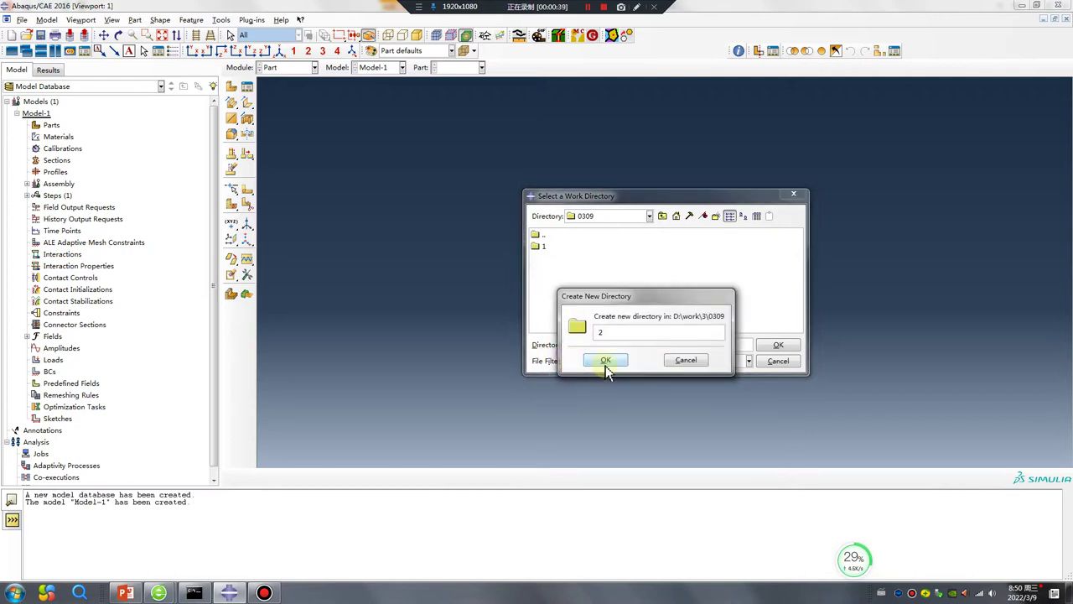
left_click(605, 361)
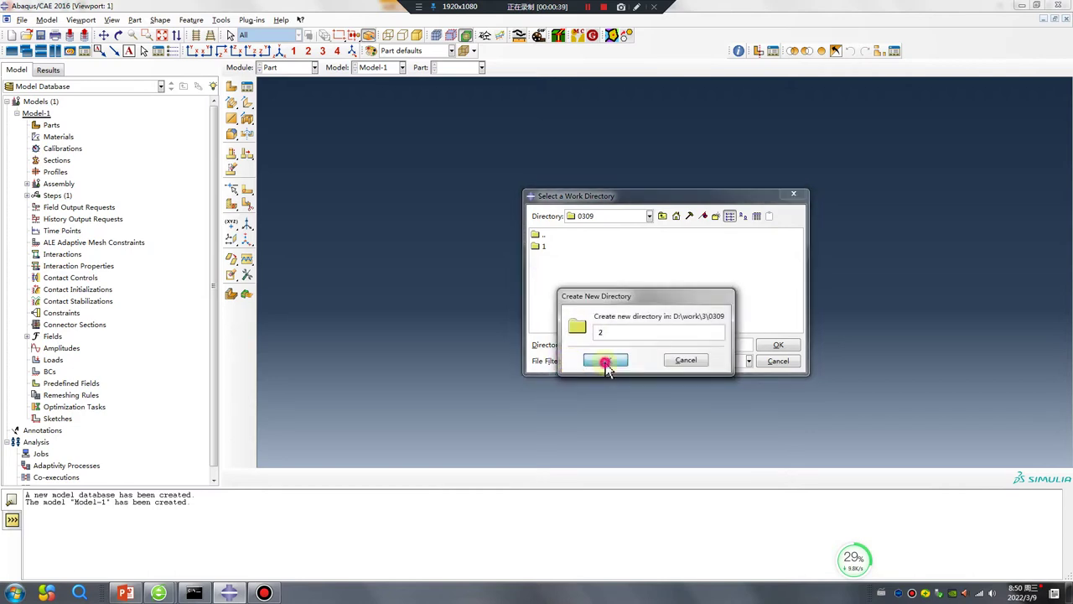
left_click(773, 345)
left_click(623, 341)
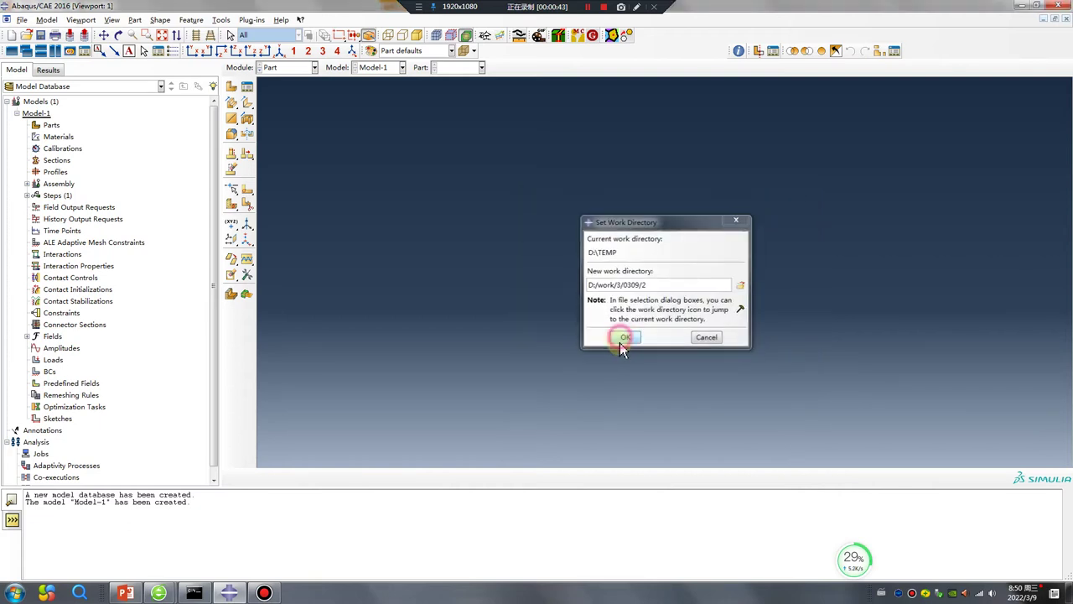
Step: Create a 3D deformable solid extrusion part from a square sketched from the origin, two grid cells wide, with the default depth
left_click(232, 87)
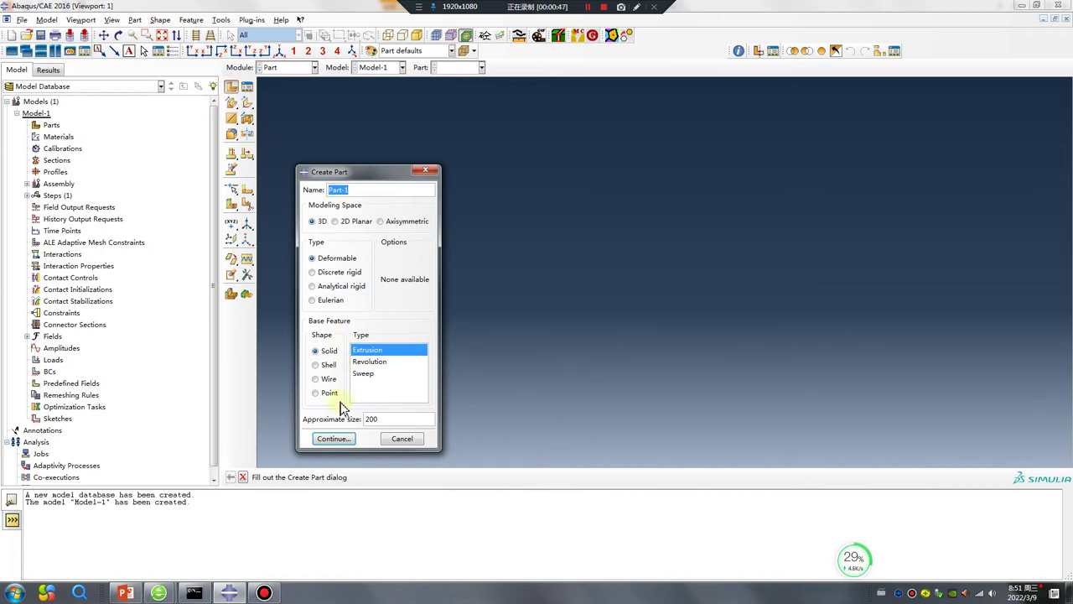
left_click(334, 439)
left_click(248, 103)
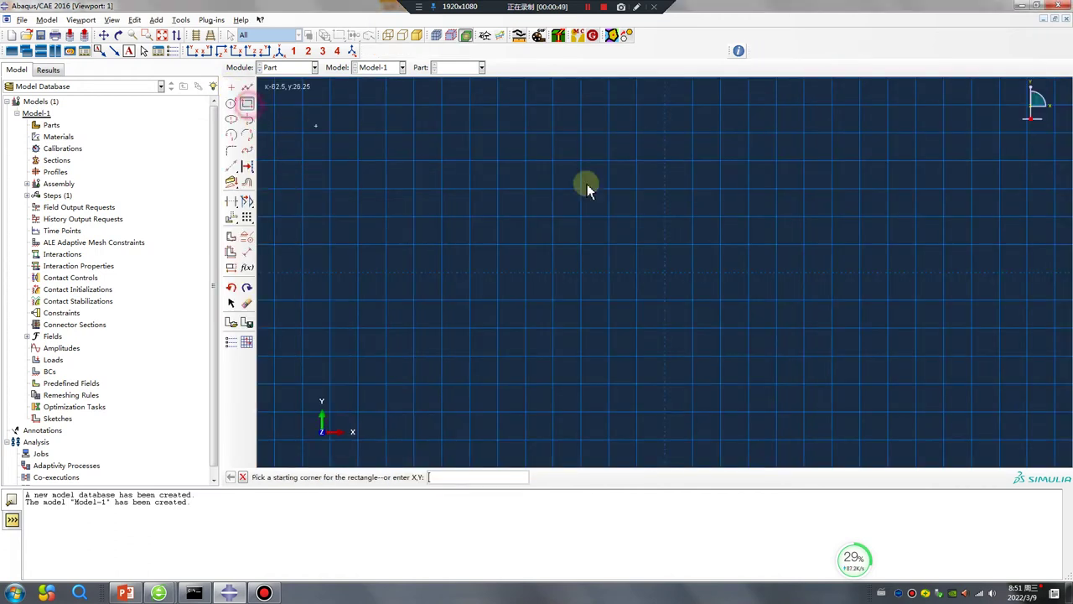
left_click(666, 271)
left_click(719, 219)
middle_click(675, 367)
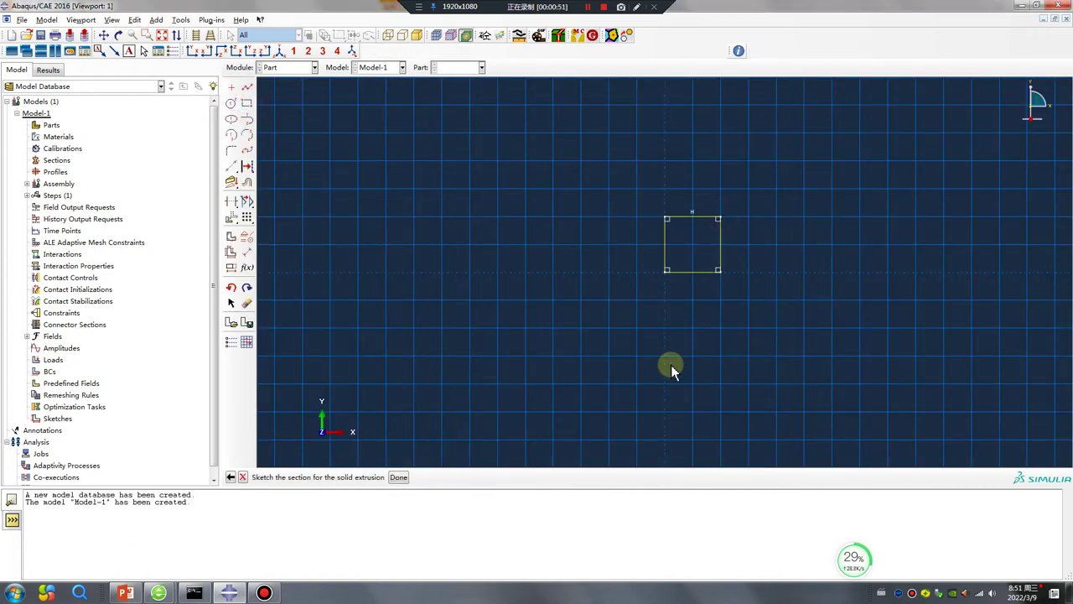
middle_click(671, 366)
middle_click(670, 365)
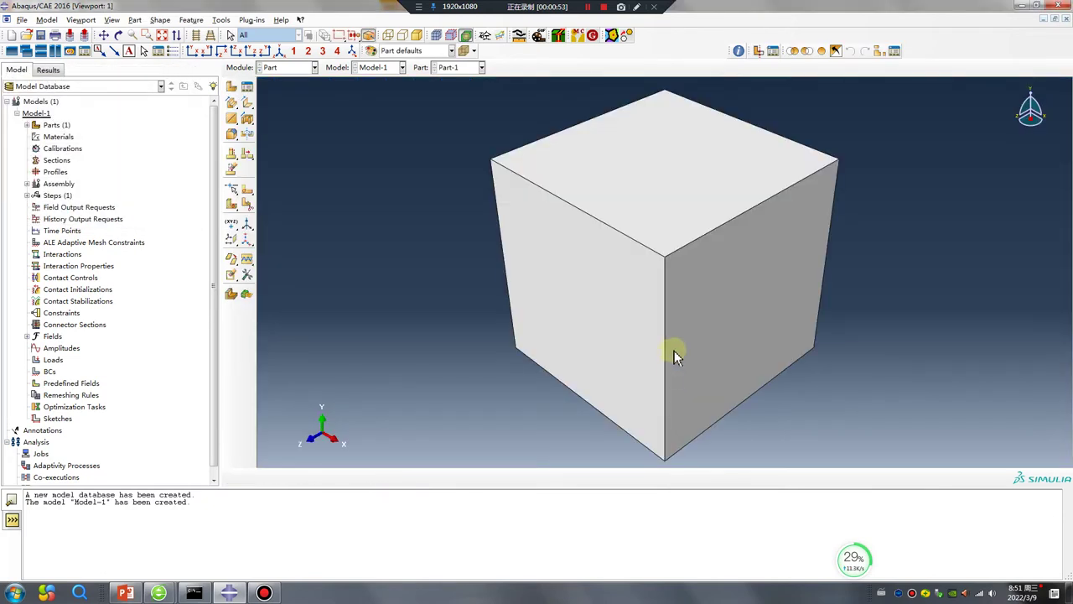
left_click_drag(679, 335, 822, 318, "ctrl+alt")
scroll(817, 302, "down", 3)
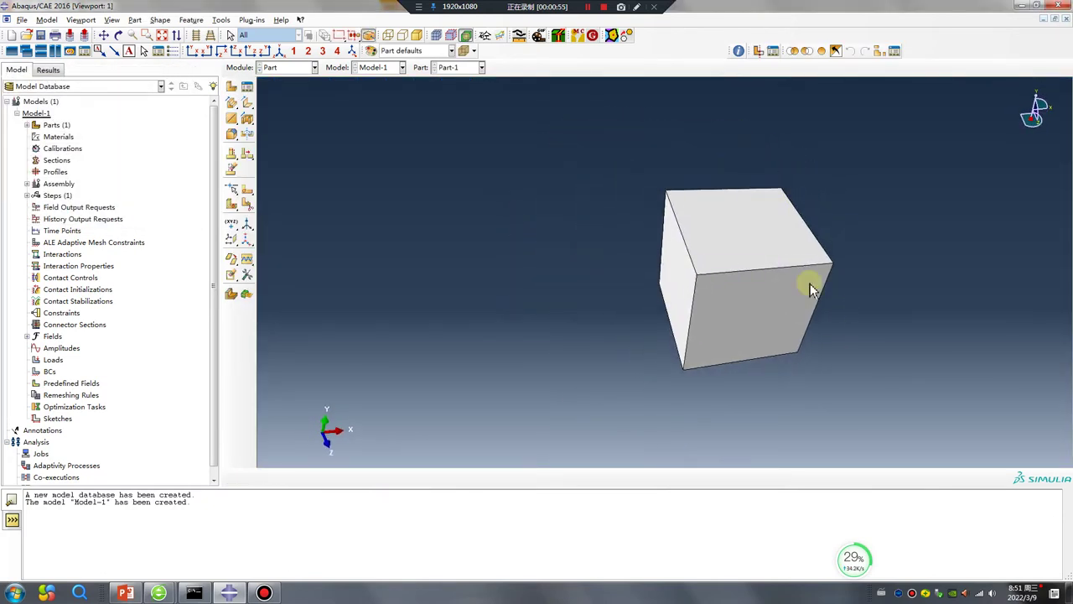
left_click(637, 7)
mouse_move(363, 316)
left_mouse_down()
mouse_move(548, 306)
mouse_move(589, 288)
mouse_move(637, 298)
mouse_move(677, 284)
left_mouse_up()
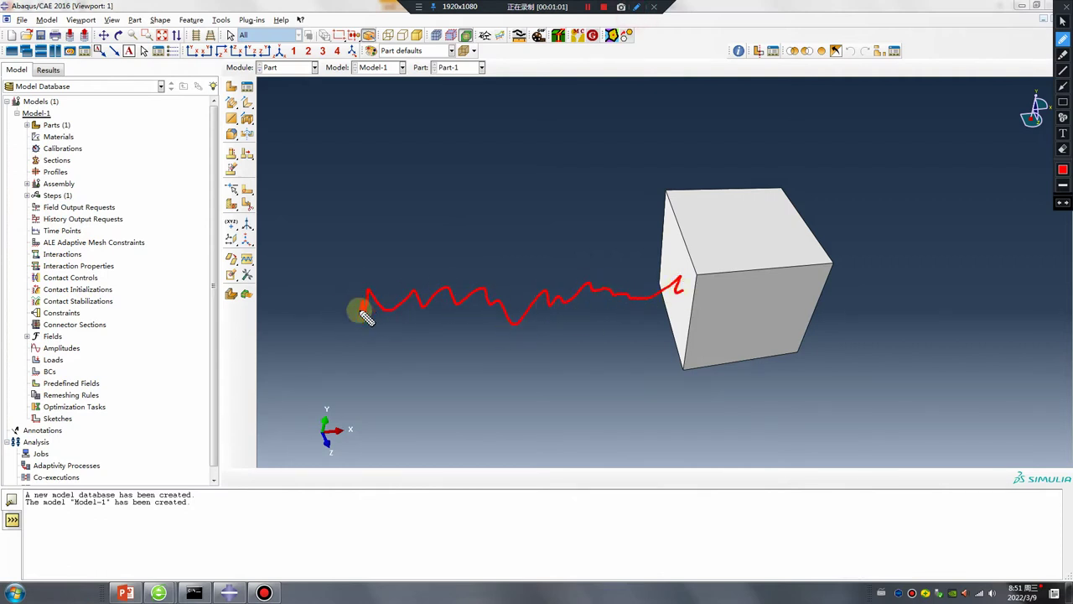
mouse_move(363, 312)
left_mouse_down()
mouse_move(342, 280)
mouse_move(349, 249)
mouse_move(338, 210)
mouse_move(391, 267)
left_mouse_up()
mouse_move(593, 197)
left_mouse_down()
mouse_move(619, 217)
mouse_move(628, 243)
left_mouse_up()
left_click_drag(624, 176, 665, 179)
left_click_drag(644, 176, 645, 250)
mouse_move(645, 220)
left_mouse_down()
mouse_move(668, 214)
mouse_move(711, 235)
left_mouse_up()
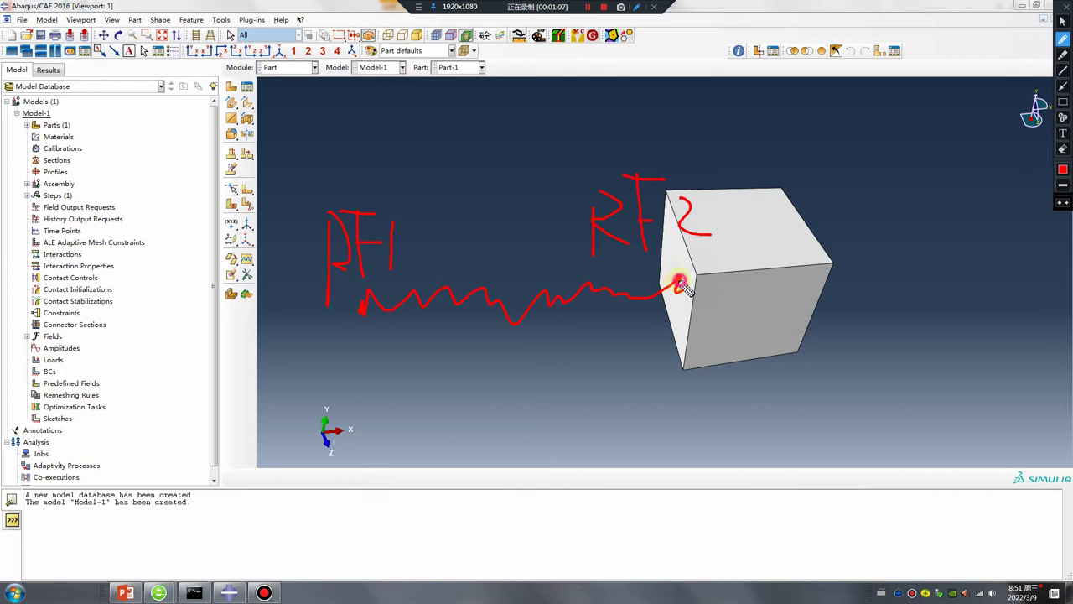
mouse_move(681, 283)
left_mouse_down()
mouse_move(659, 251)
mouse_move(669, 343)
mouse_move(698, 316)
mouse_move(701, 276)
mouse_move(670, 198)
left_mouse_up()
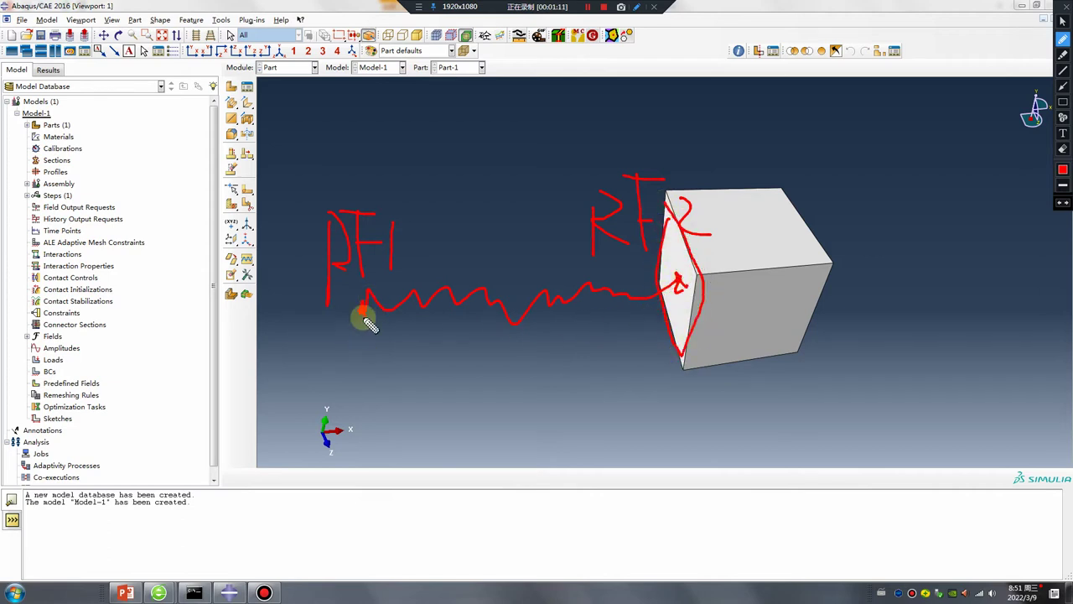
left_click_drag(364, 314, 359, 304)
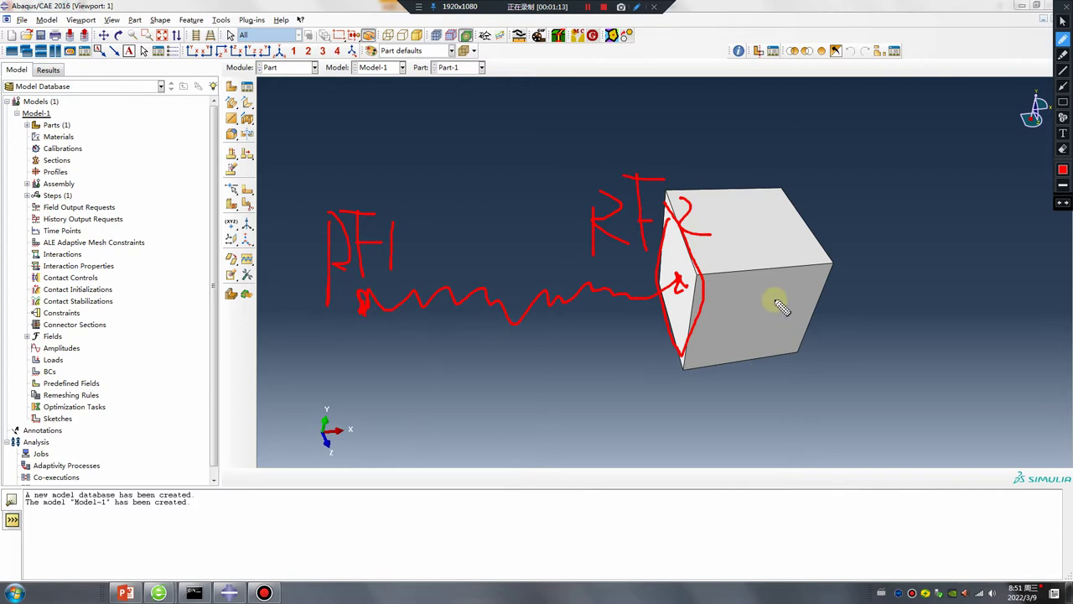
mouse_move(818, 359)
left_mouse_down()
mouse_move(838, 347)
mouse_move(849, 356)
left_mouse_up()
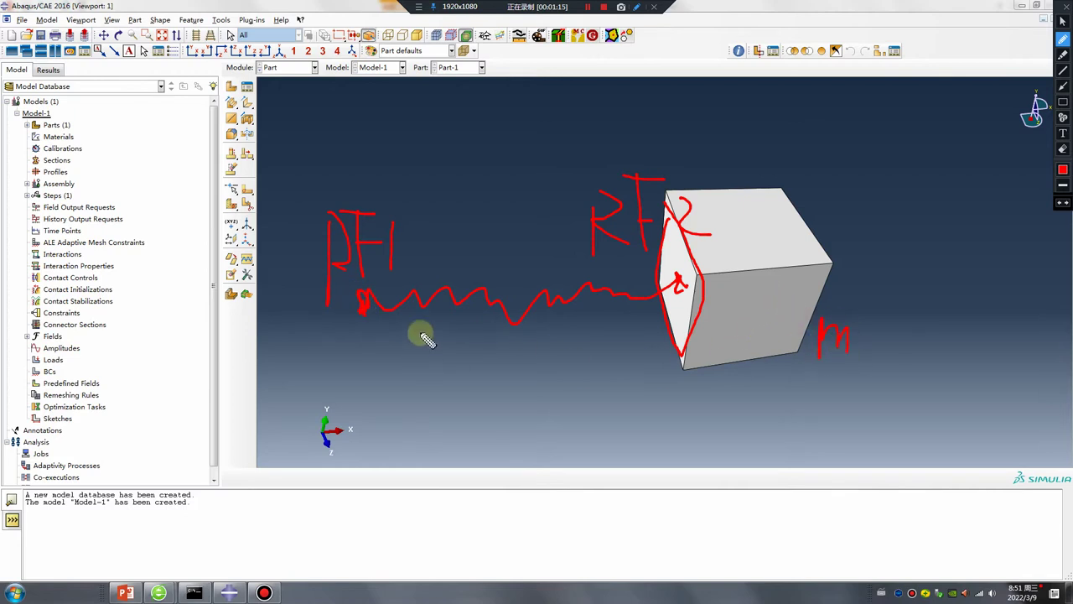
mouse_move(378, 326)
left_mouse_down()
mouse_move(402, 343)
mouse_move(451, 348)
mouse_move(468, 327)
left_mouse_up()
mouse_move(518, 373)
left_mouse_down()
mouse_move(513, 423)
mouse_move(511, 363)
mouse_move(536, 376)
mouse_move(518, 395)
mouse_move(584, 365)
mouse_move(572, 385)
mouse_move(600, 383)
left_mouse_up()
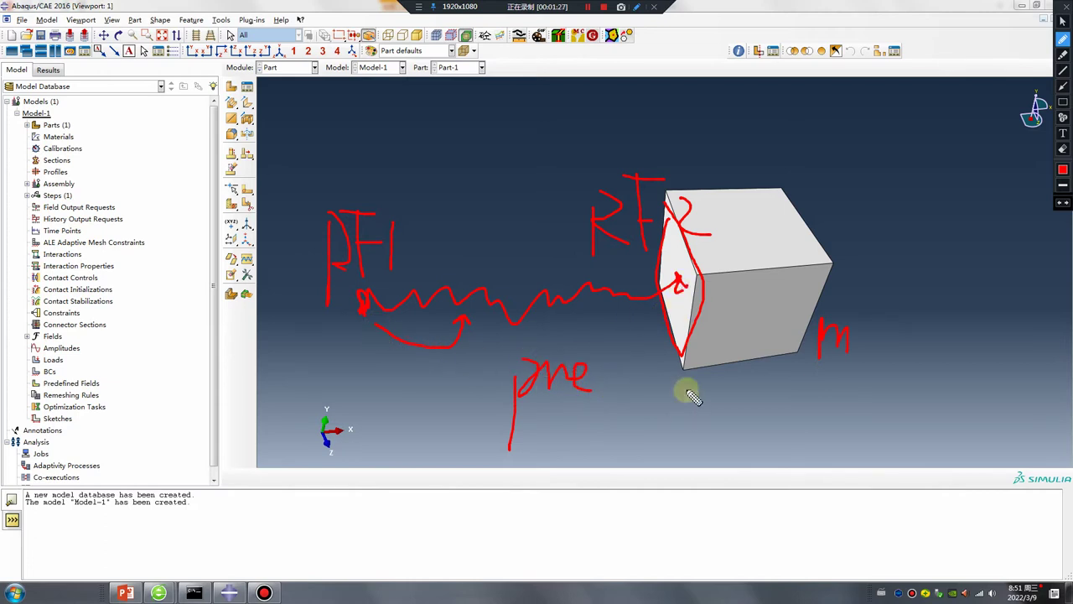
mouse_move(687, 390)
left_mouse_down()
mouse_move(658, 441)
mouse_move(700, 404)
left_mouse_up()
mouse_move(728, 412)
left_mouse_down()
mouse_move(738, 428)
mouse_move(749, 409)
left_mouse_up()
mouse_move(828, 388)
left_mouse_down()
mouse_move(828, 446)
mouse_move(876, 373)
left_mouse_up()
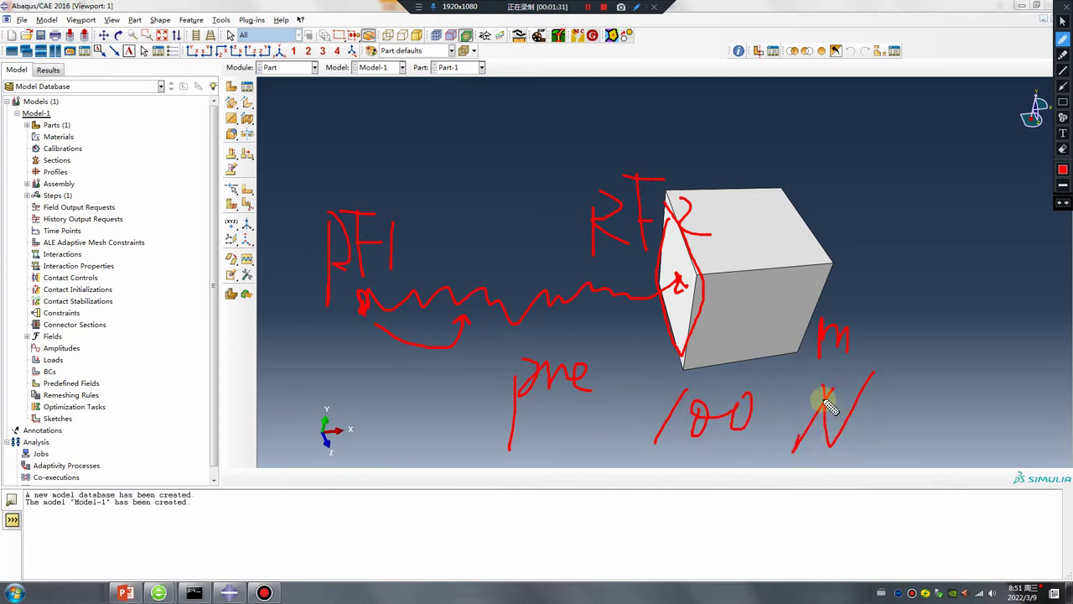
mouse_move(637, 433)
left_mouse_down()
mouse_move(902, 451)
mouse_move(863, 372)
mouse_move(638, 389)
mouse_move(671, 456)
left_mouse_up()
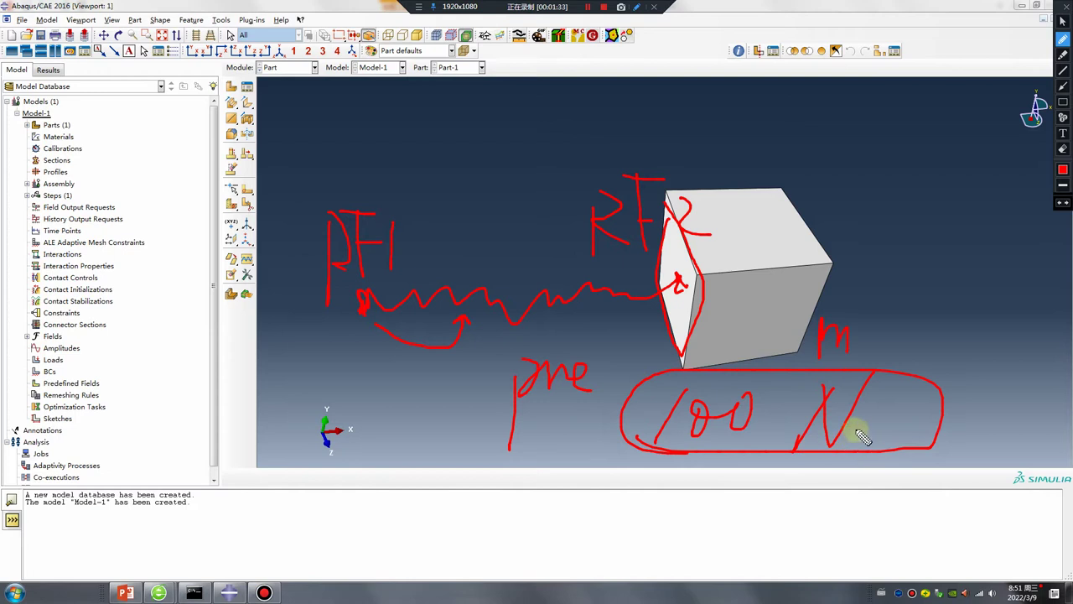
key("Escape")
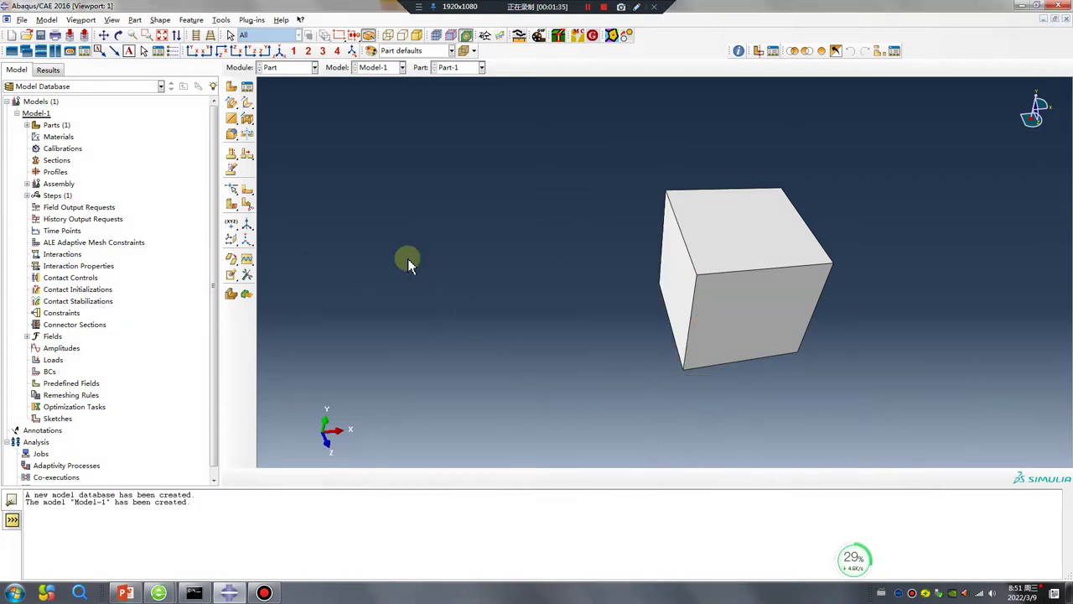
Step: Define an isotropic elastic material with Young's modulus 2.5e5 and Poisson's ratio 0.3
left_click(284, 69)
left_click(281, 101)
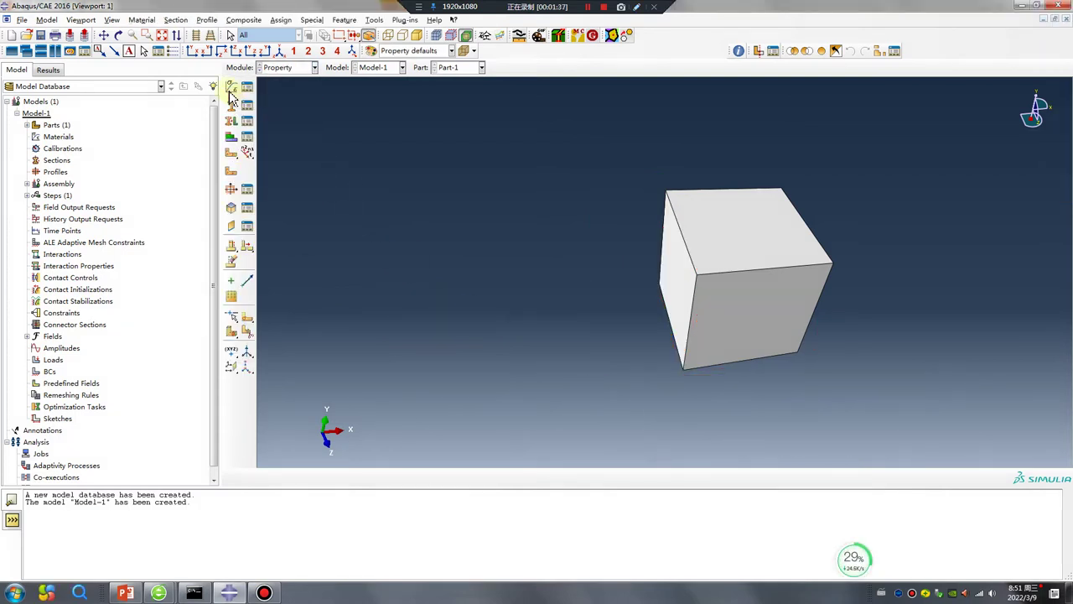
left_click(232, 88)
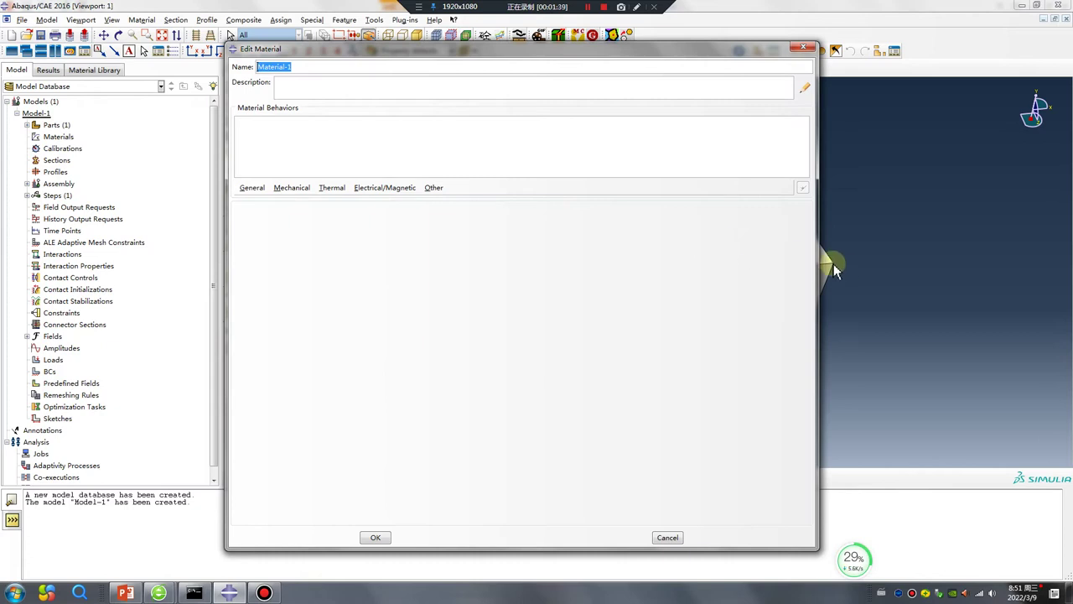
left_click(289, 187)
mouse_move(403, 203)
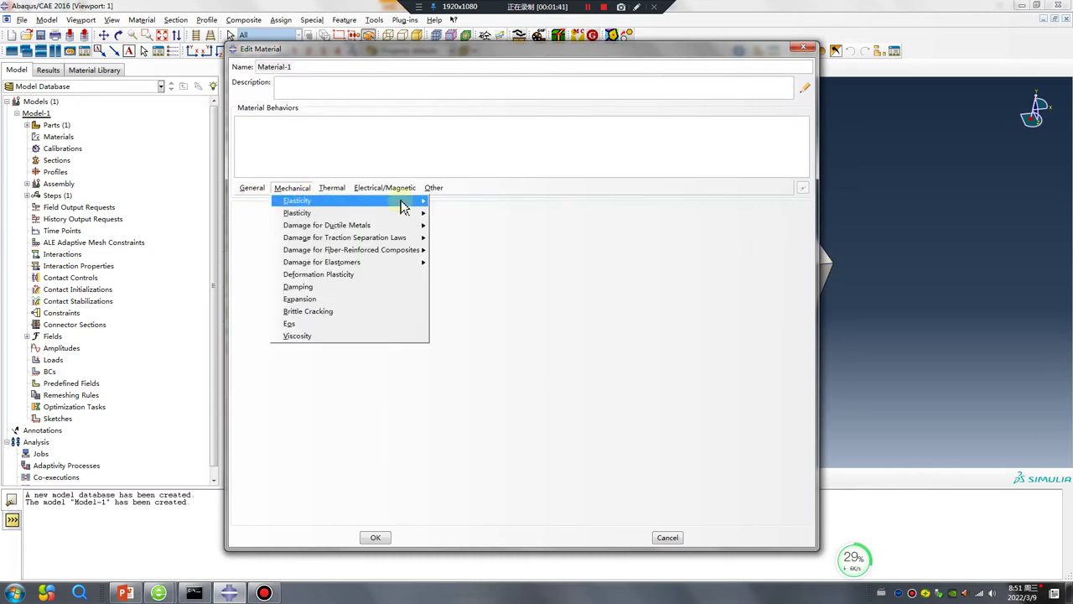
left_click(439, 202)
left_click(293, 350)
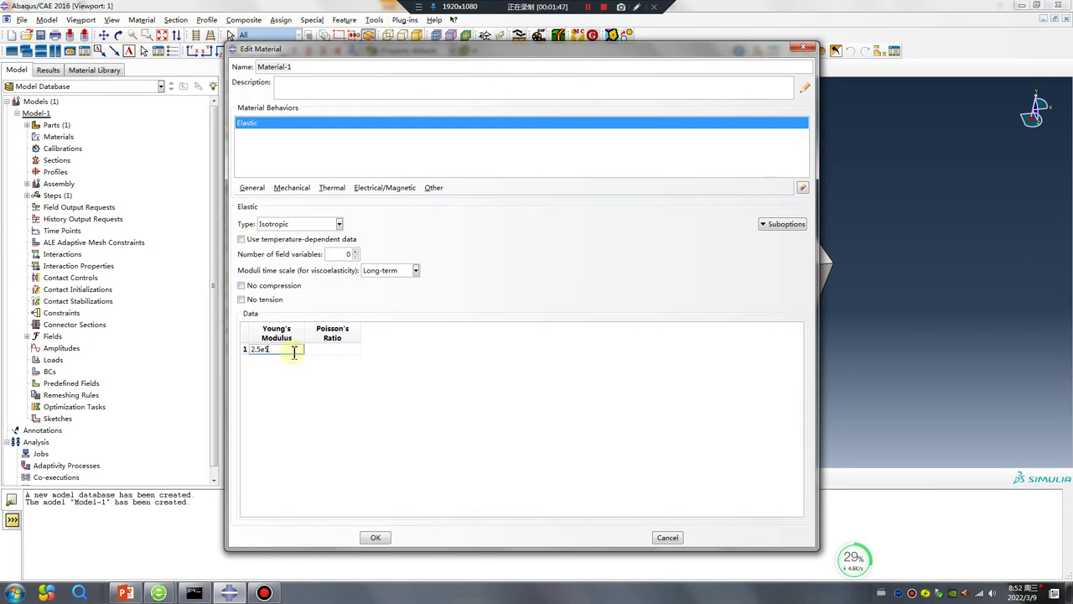
left_click(342, 352)
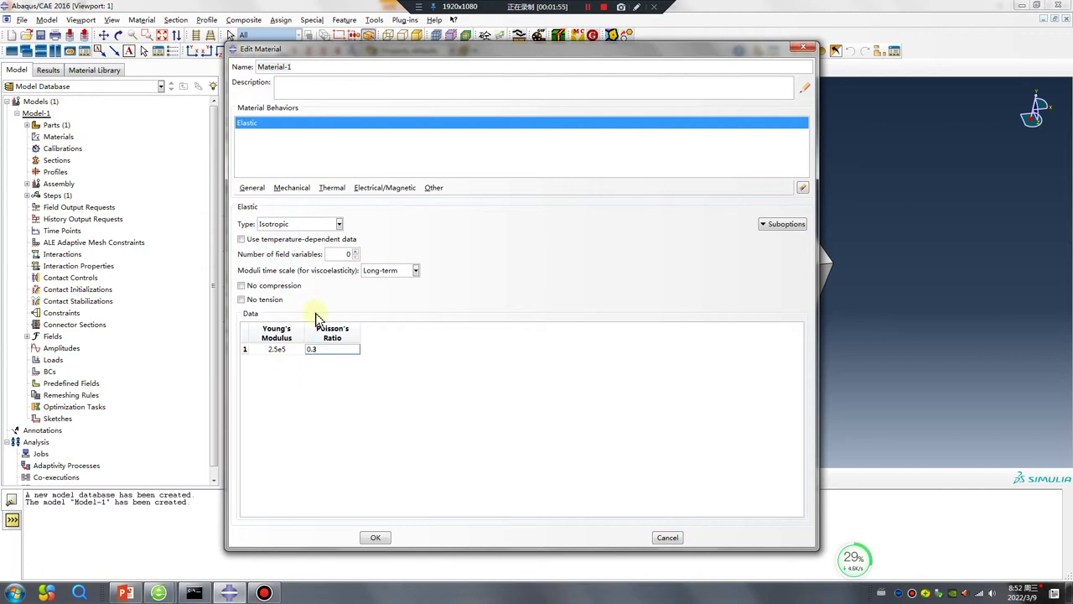
left_click(288, 351)
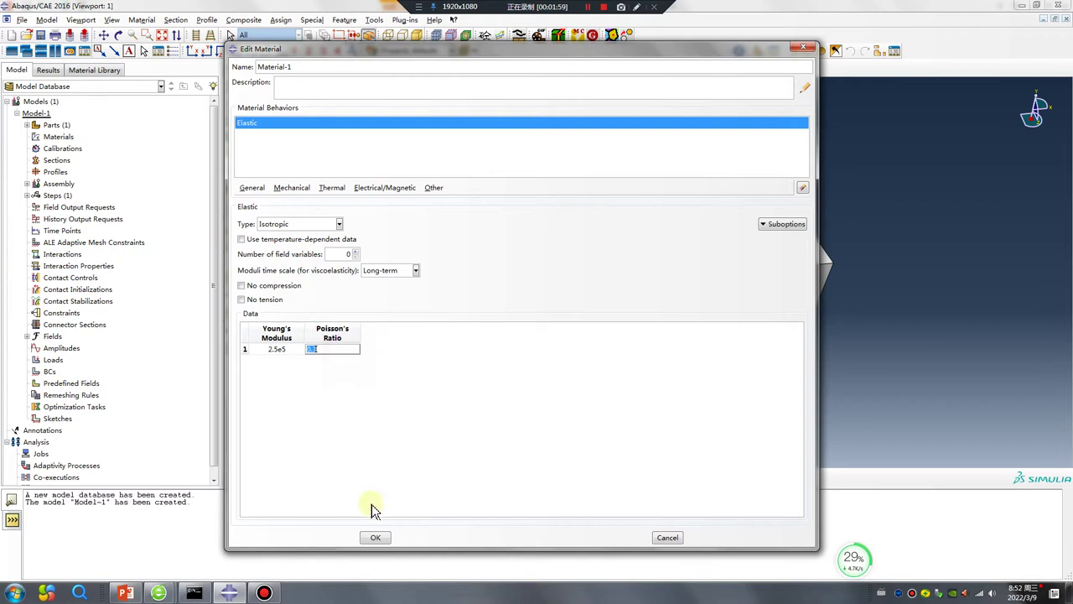
left_click(375, 537)
Step: Create a homogeneous solid section that uses Material-1
left_click(230, 118)
left_click(43, 231)
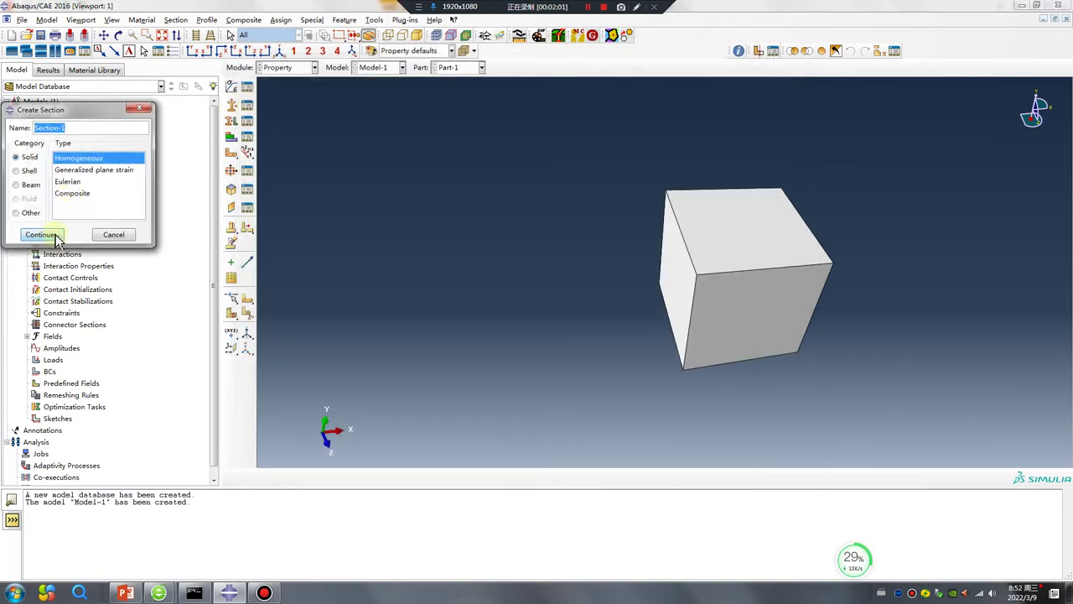
left_click(43, 210)
Step: Assign the homogeneous solid section Section-1 to the whole cube
left_click(235, 123)
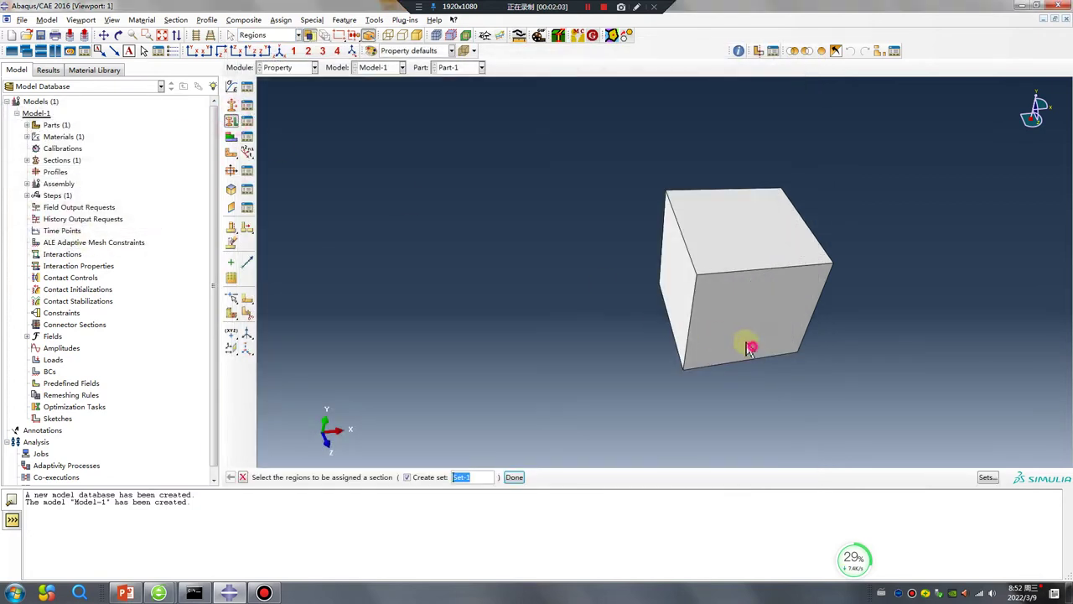
left_click(750, 347)
middle_click(572, 297)
left_click(44, 284)
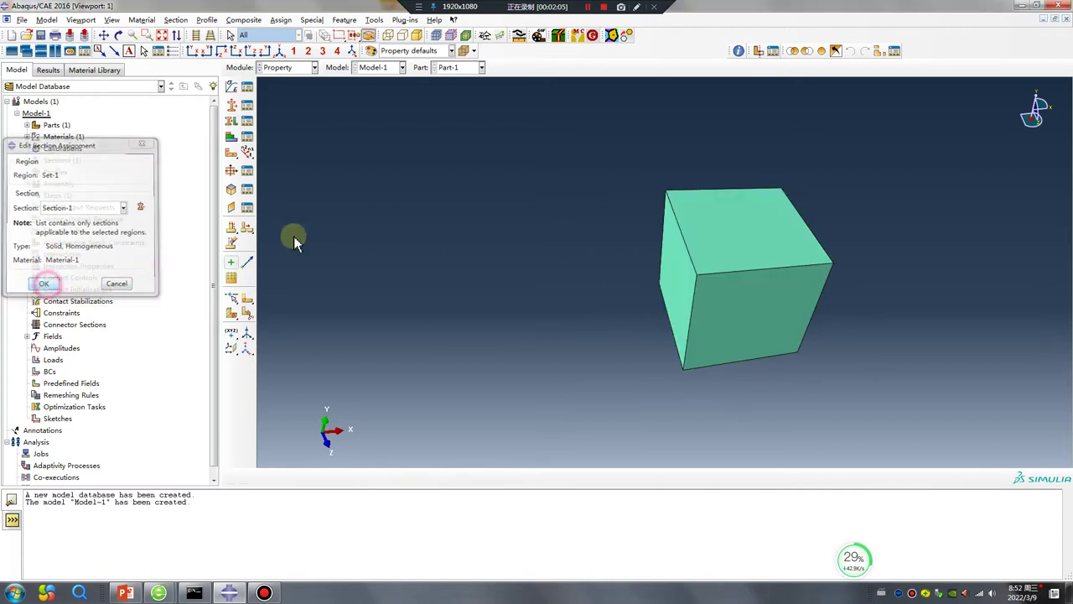
Step: Add an instance of the cube part to the assembly
left_click(287, 67)
left_click(287, 102)
left_click(231, 86)
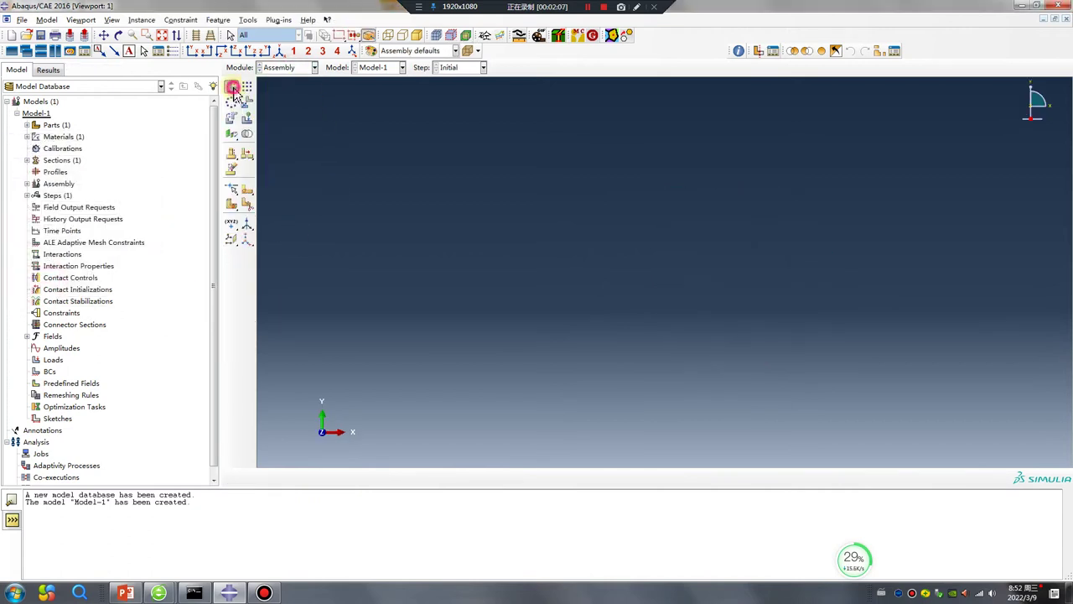
left_click(35, 378)
Step: Create a Static, General analysis step after the Initial step with geometric nonlinearity (Nlgeom) on
left_click(288, 67)
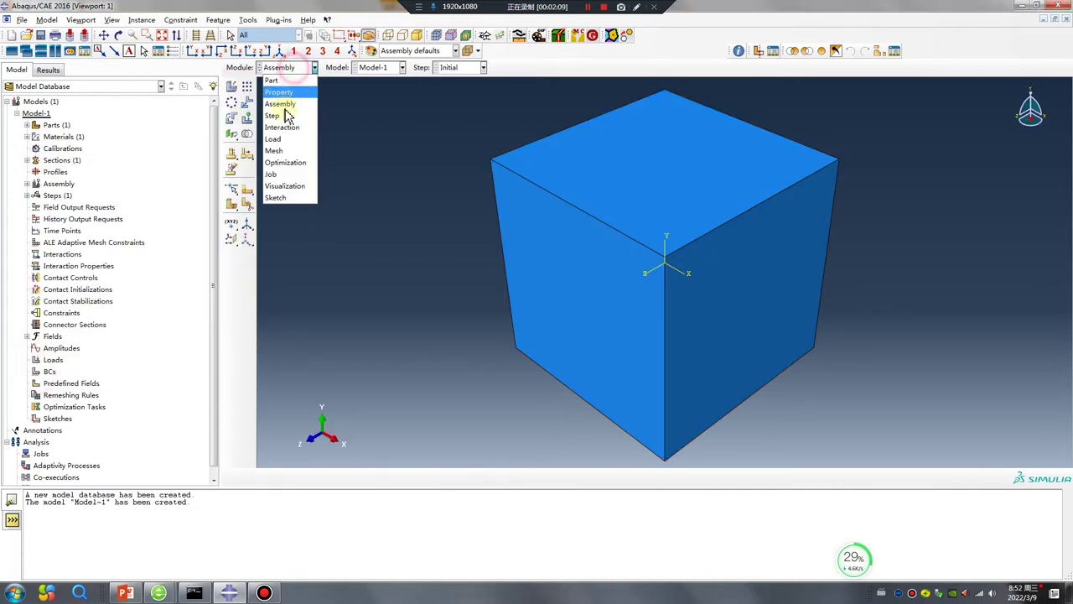
left_click(285, 110)
left_click(233, 89)
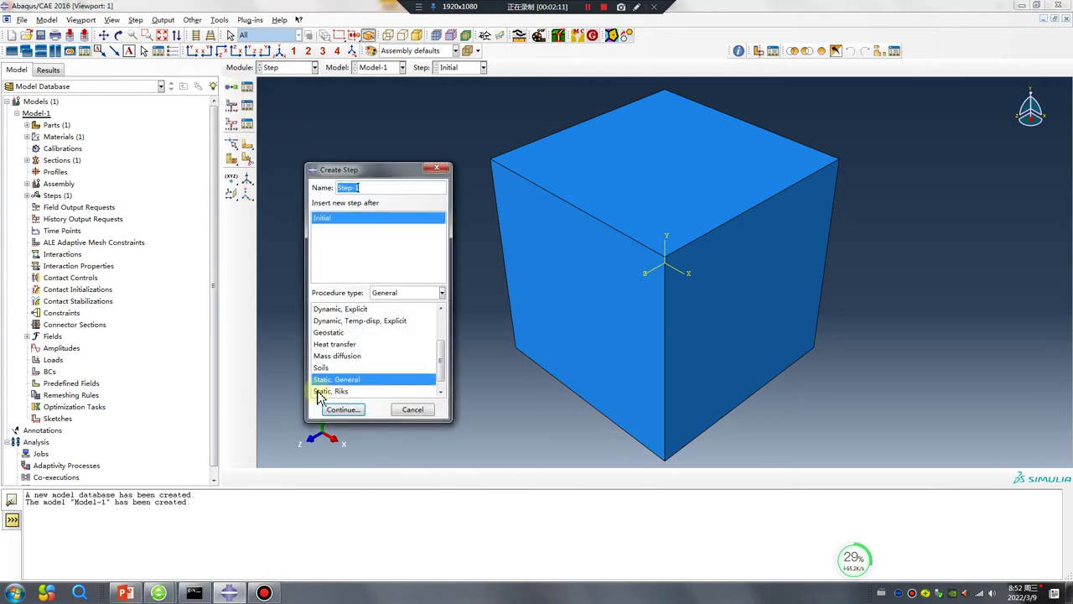
left_click(342, 409)
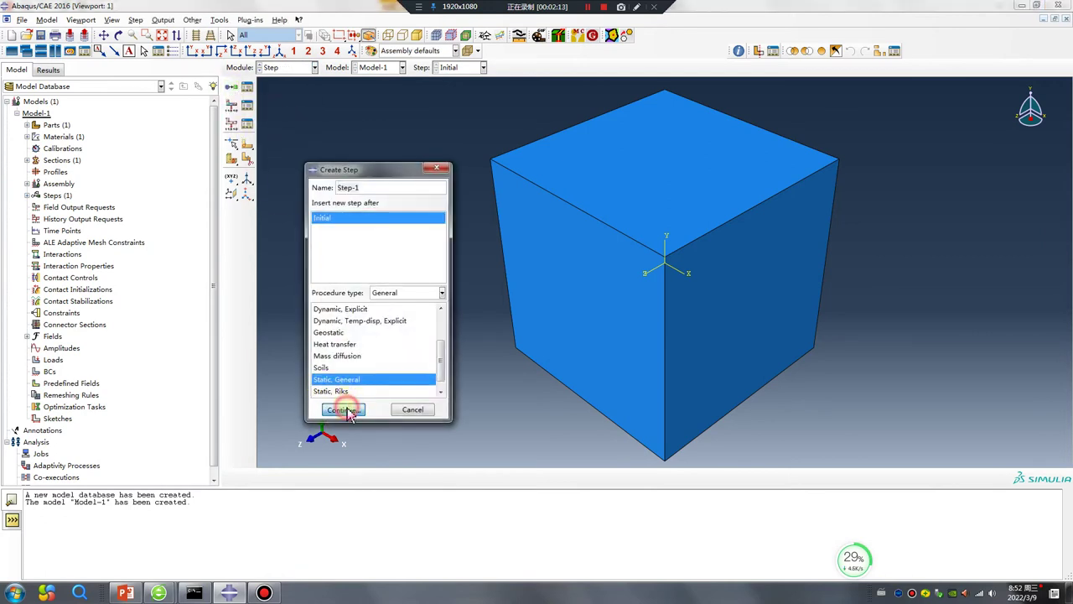
left_click(499, 284)
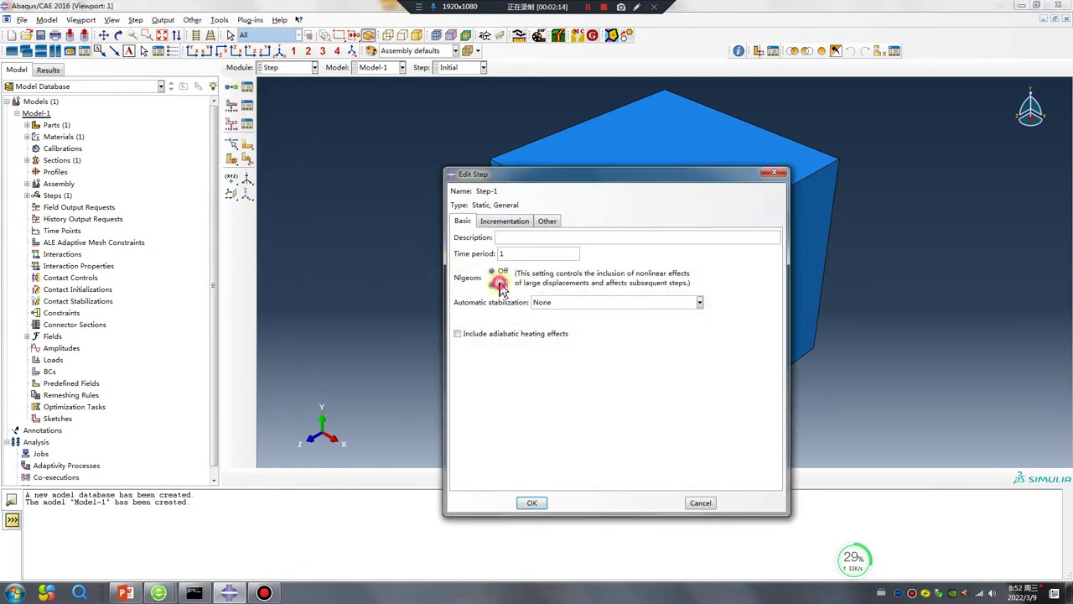
left_click(531, 502)
Step: Set the field output request of Step-1 to evenly spaced time intervals with an interval of 10
left_click(252, 107)
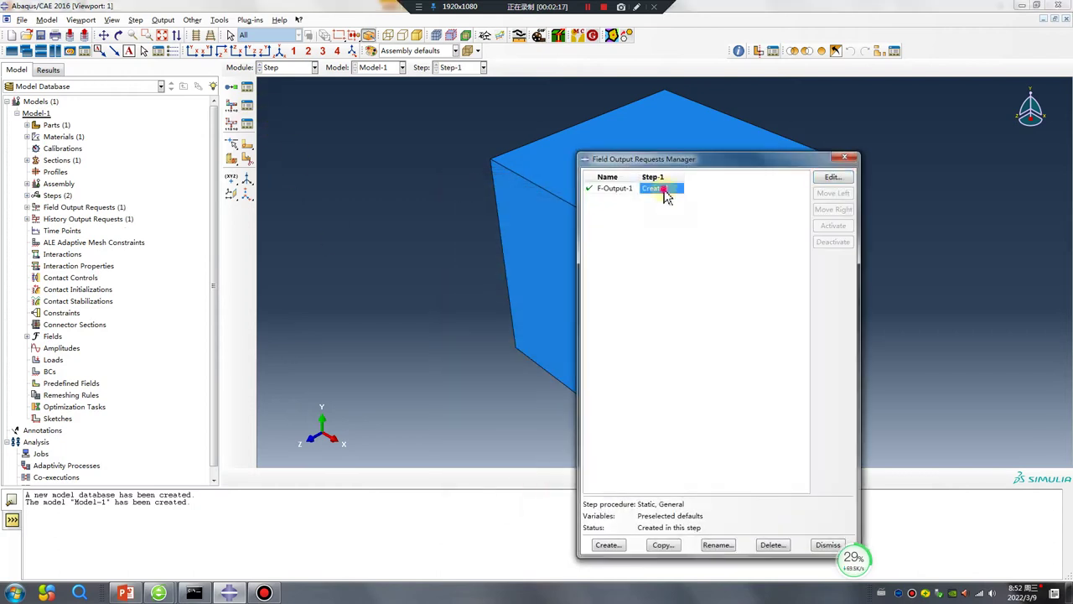
double_click(658, 186)
left_click(343, 183)
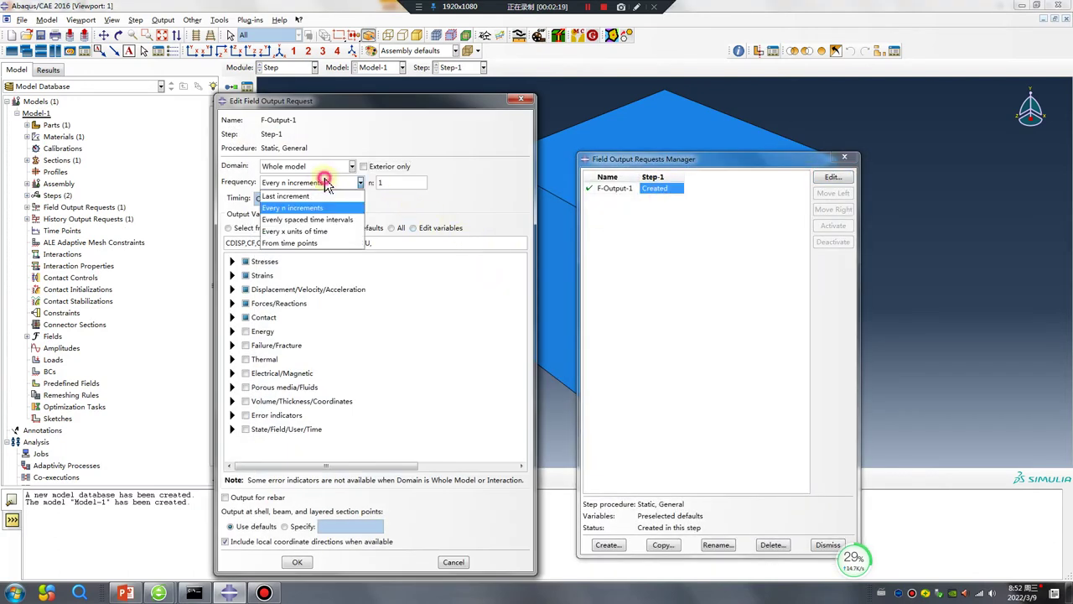
left_click(302, 216)
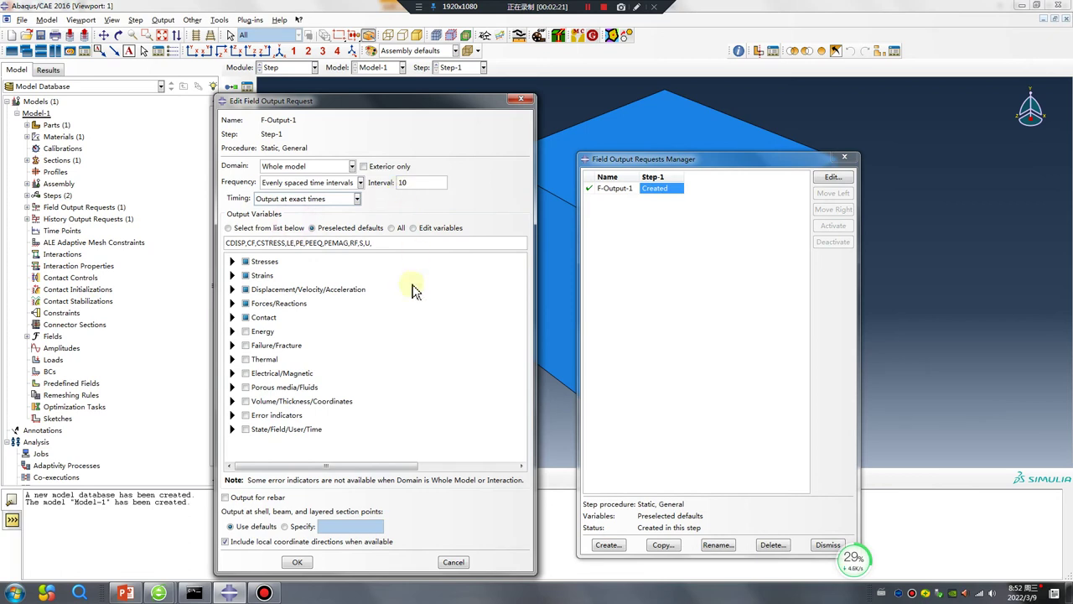
left_click(306, 563)
left_click(845, 157)
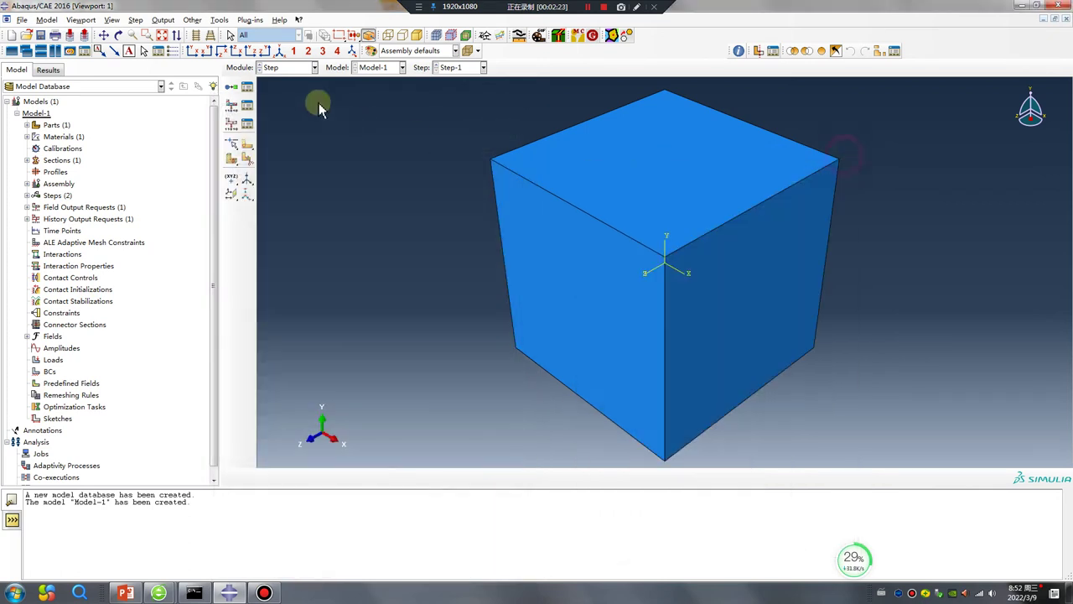
Step: In the Interaction module, create a datum point at the cube's negative-X face centre, midway between the midpoints of that face's upper and lower edges
left_click(286, 69)
left_click(281, 126)
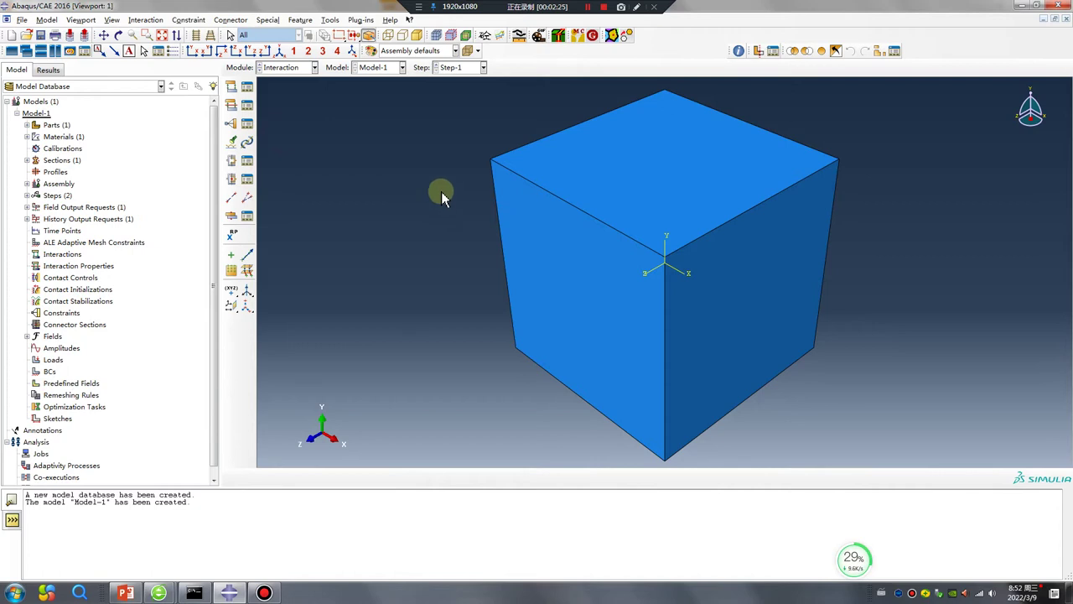
scroll(602, 229, "up", 2)
left_click_drag(602, 229, 629, 264, "ctrl+alt")
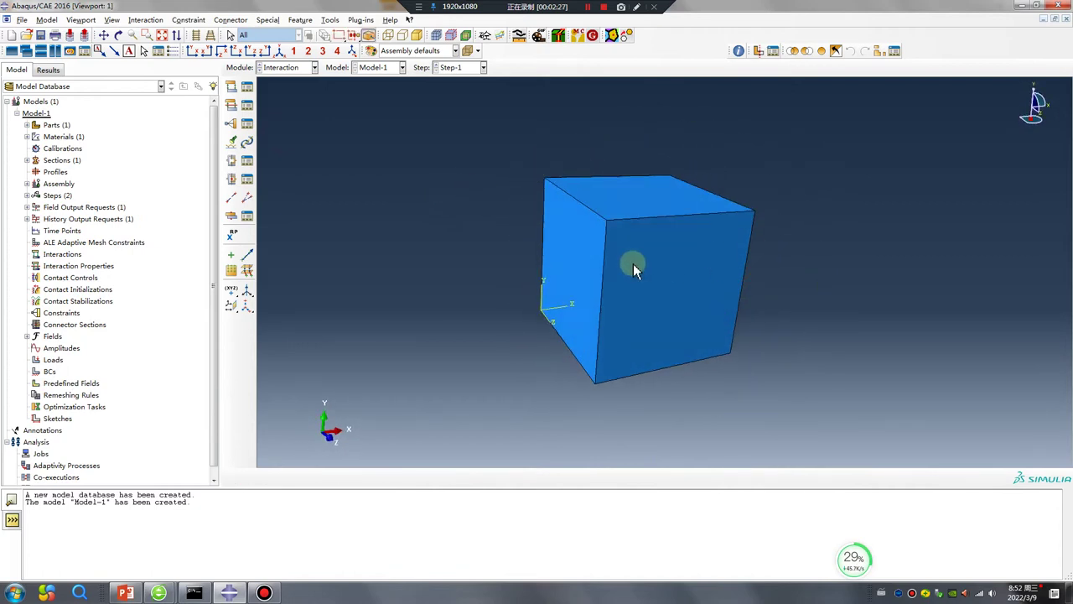
left_click(330, 21)
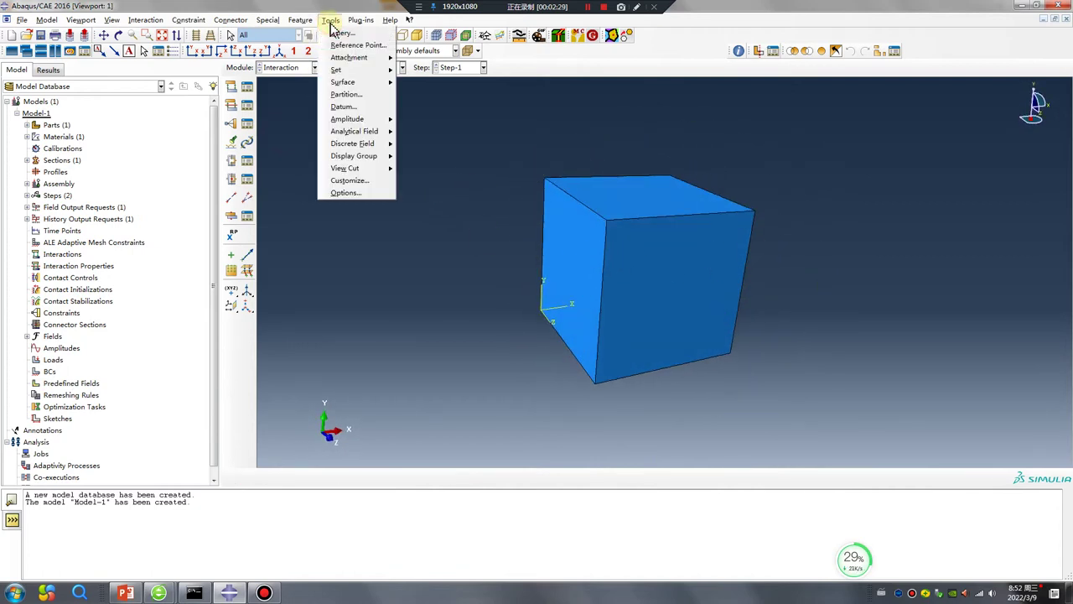
left_click(345, 108)
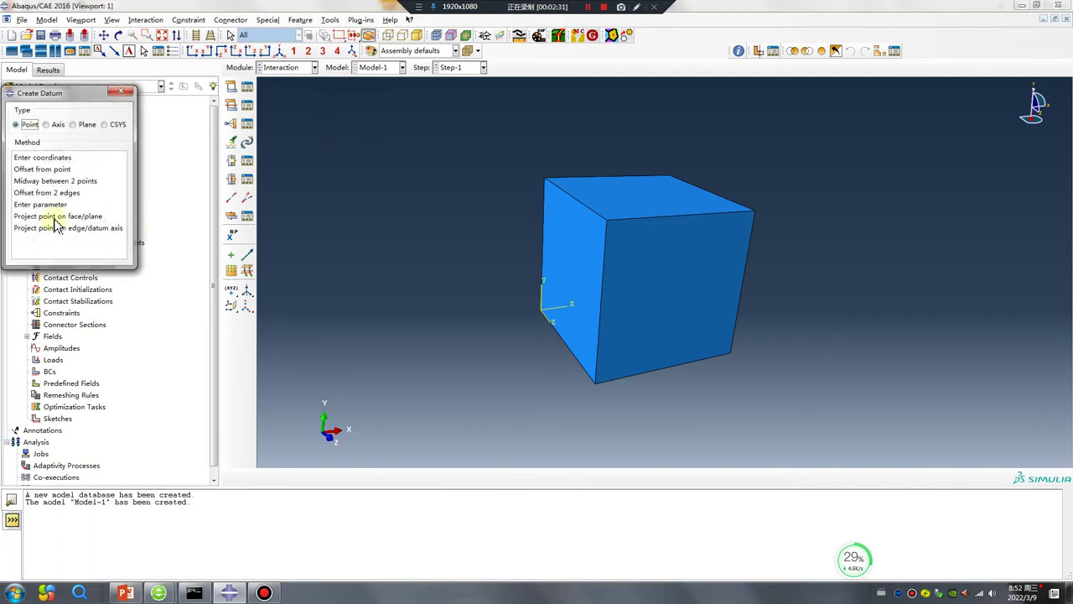
left_click(55, 181)
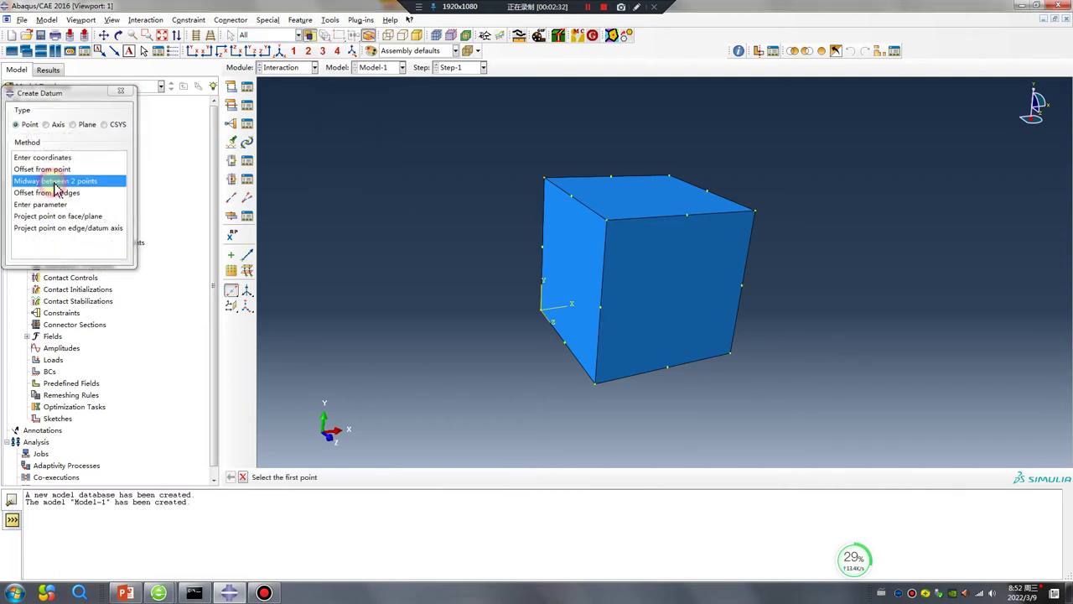
left_click(570, 199)
left_click(566, 351)
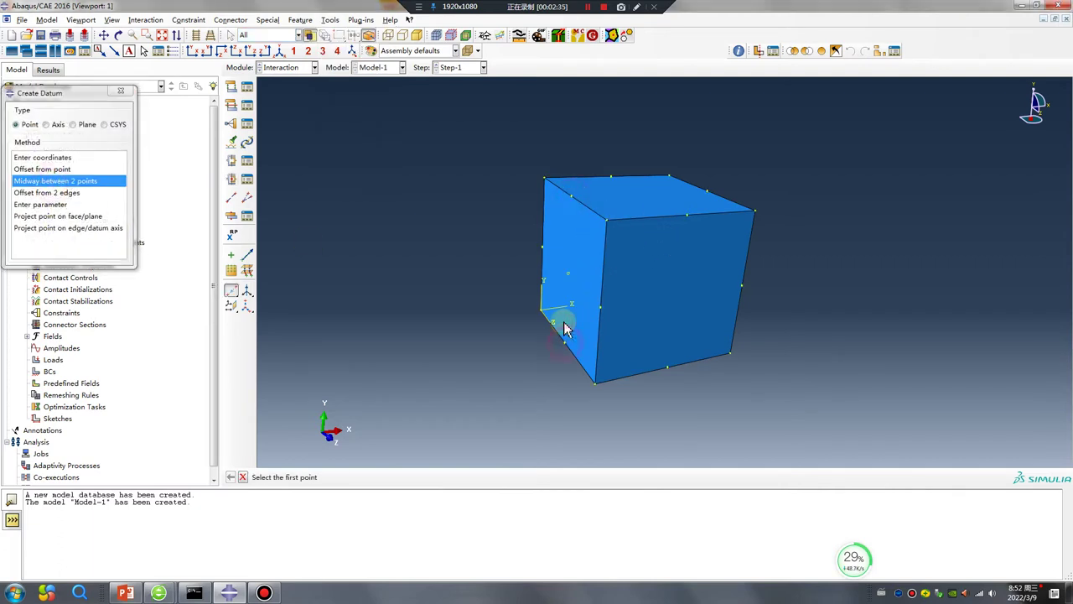
Step: Create a second datum point offset from the face-centre point in the negative X direction, away from the cube
left_click(45, 169)
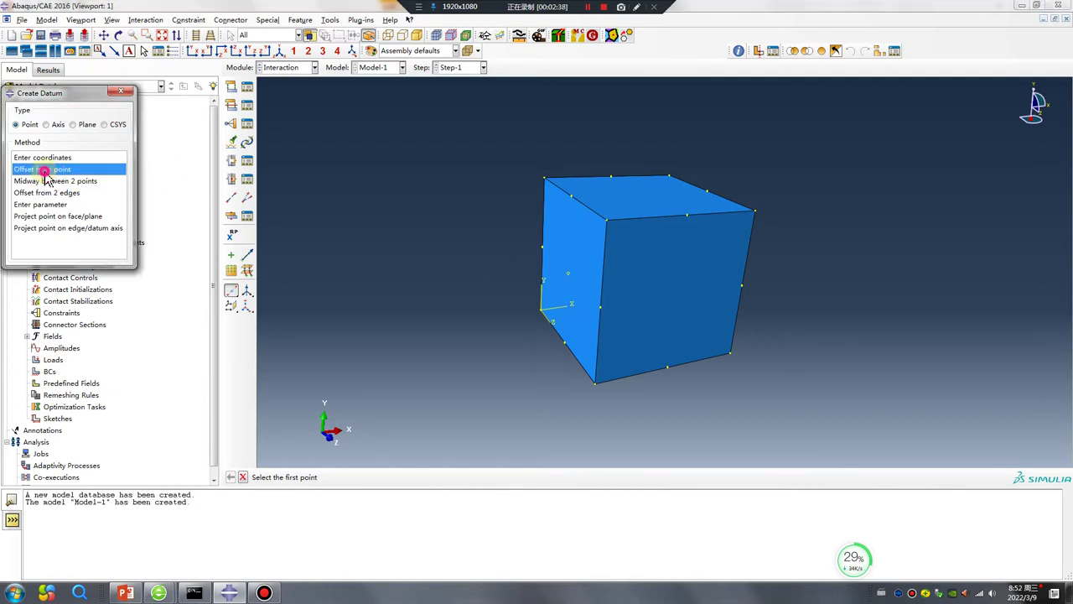
left_click(571, 279)
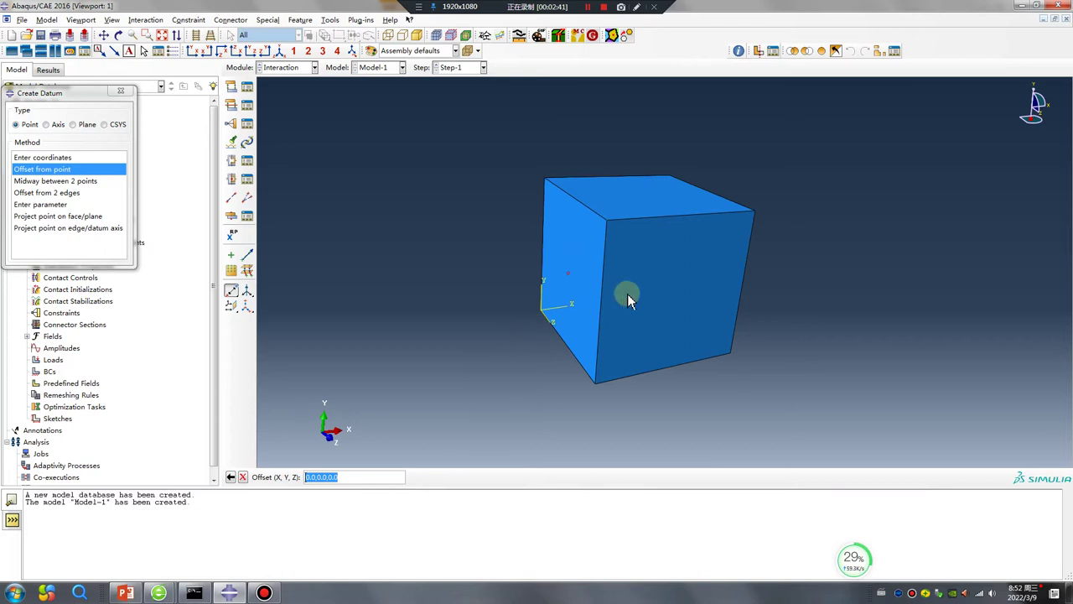
left_click_drag(628, 294, 555, 282, "ctrl+alt")
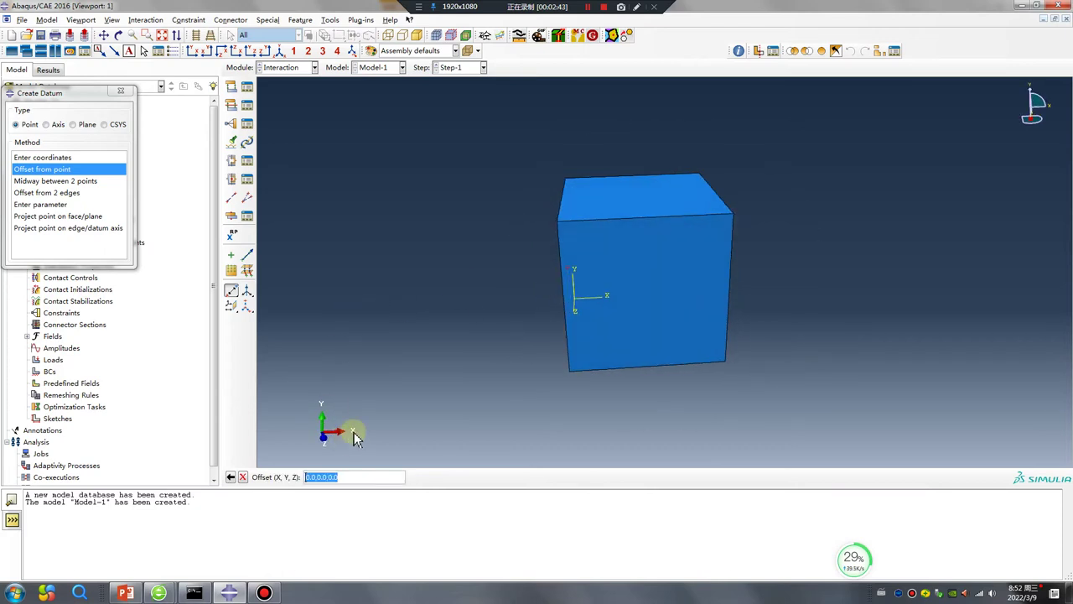
double_click(307, 477)
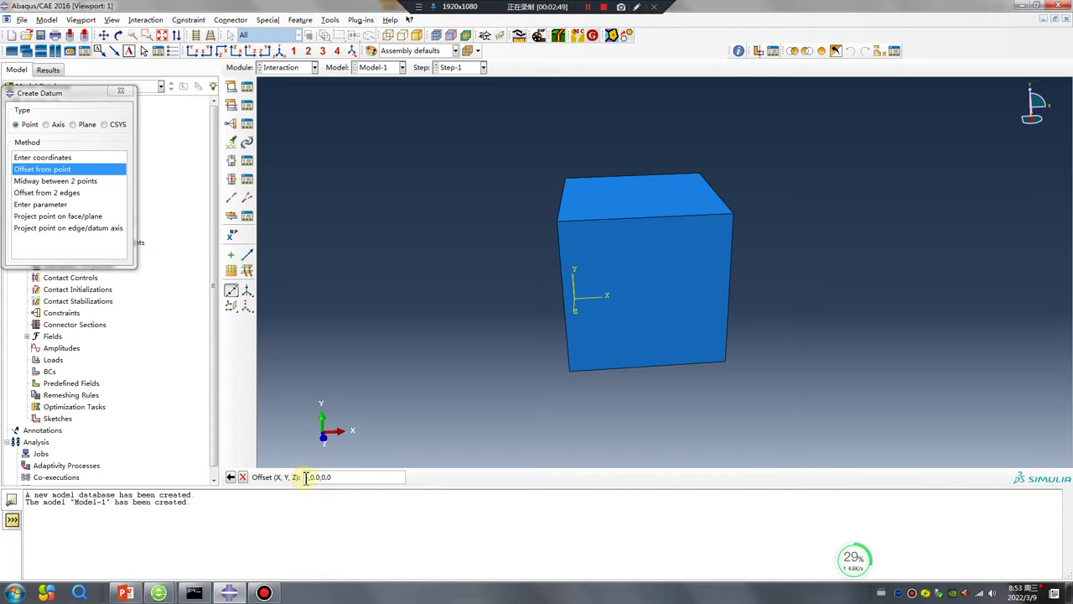
key("Return")
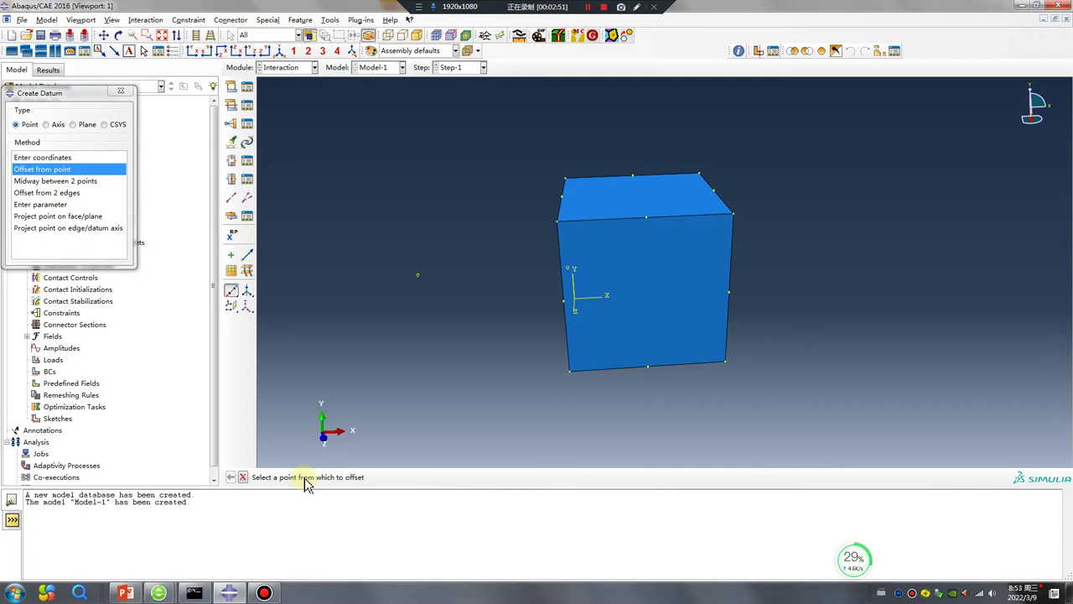
left_click(120, 92)
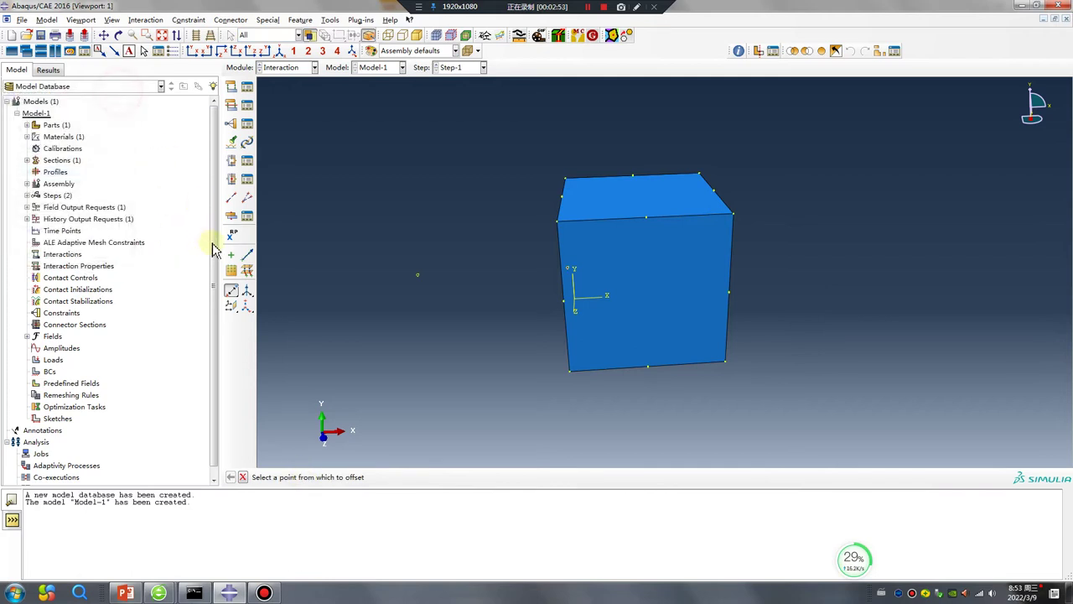
Step: Create reference points at the offset datum point and at the face-centre datum point
left_click(232, 235)
left_click(417, 276)
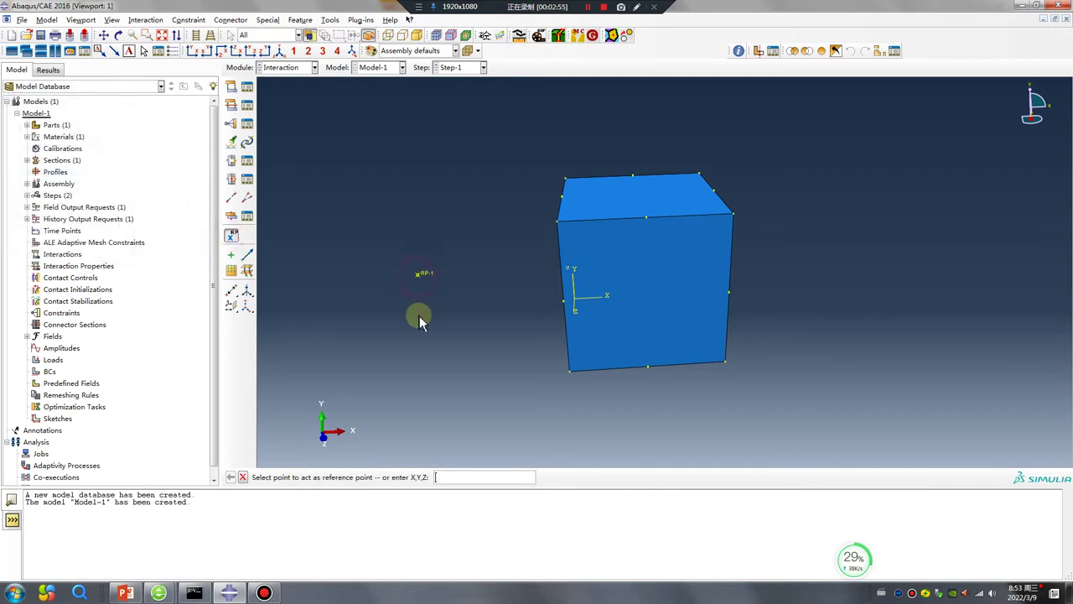
left_click(568, 269)
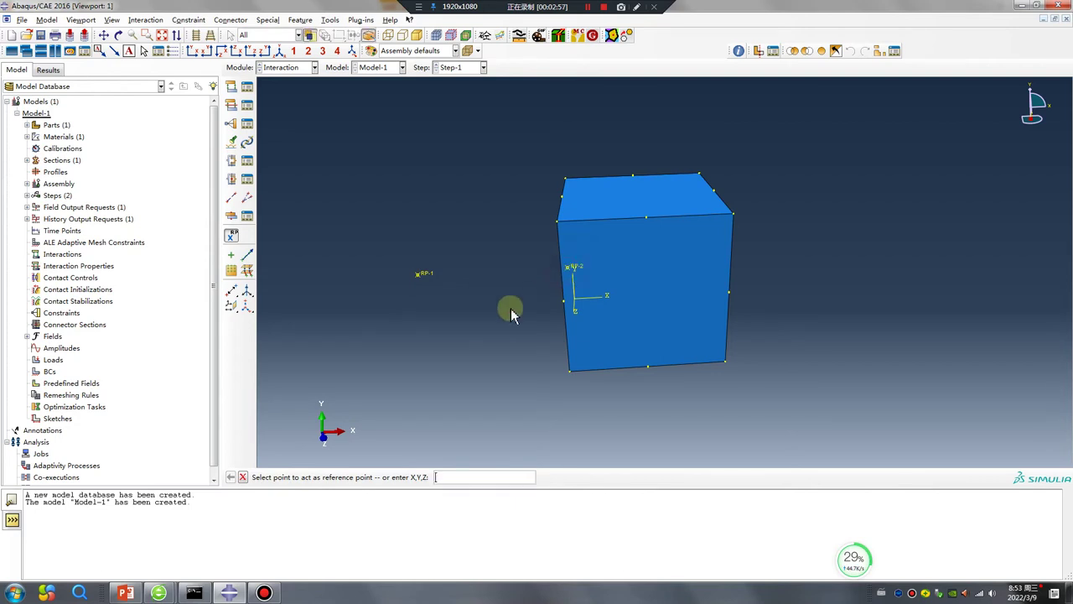
Step: Create a kinematic coupling of all degrees of freedom between reference point RP-2 and the cube's negative-X face
left_click_drag(511, 313, 600, 288, "ctrl+alt")
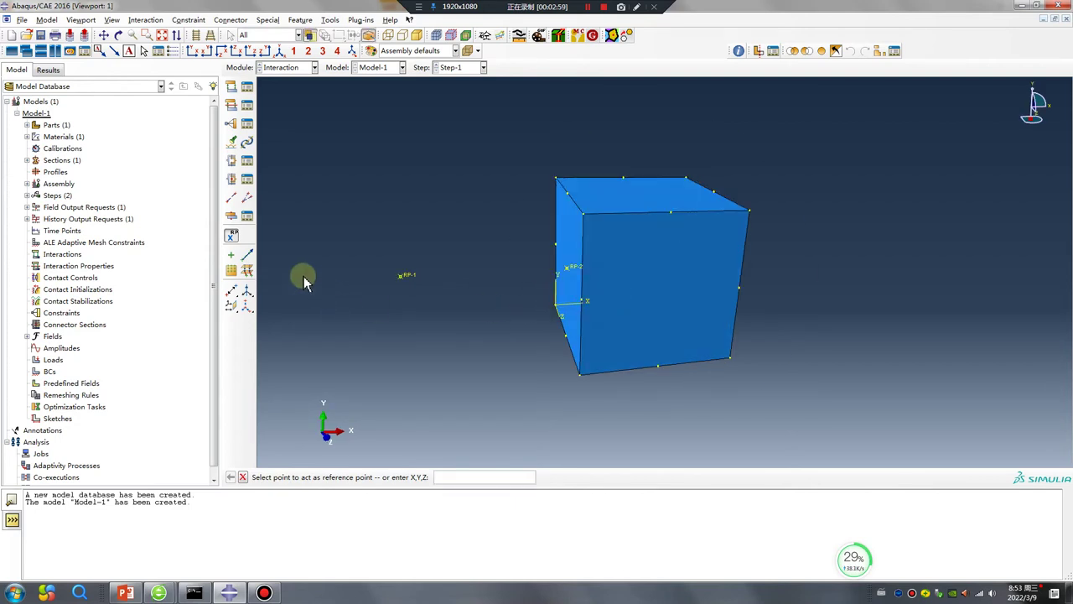
left_click(232, 128)
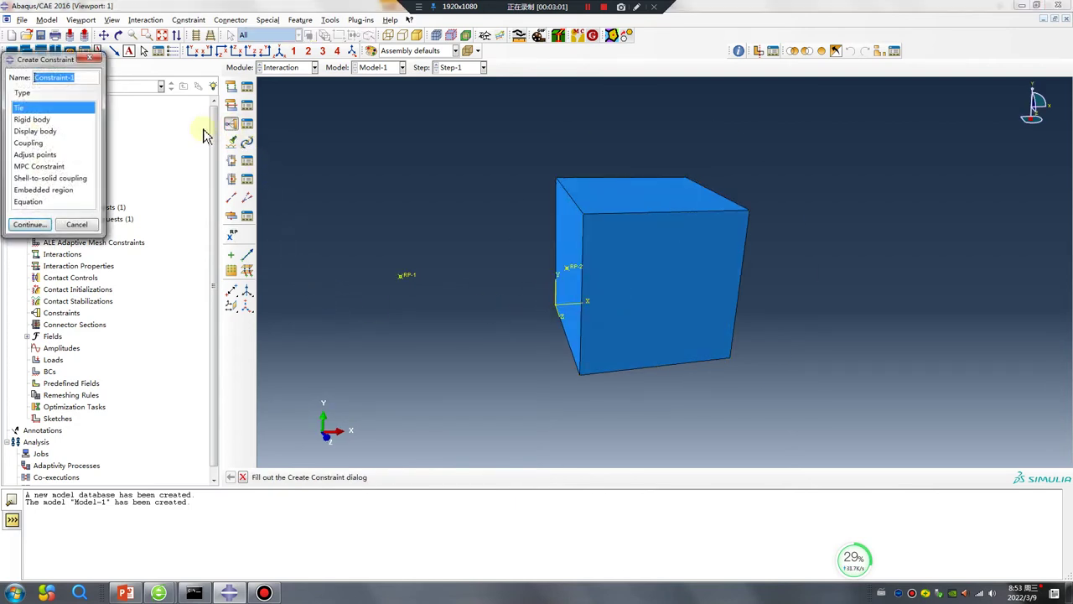
left_click(28, 142)
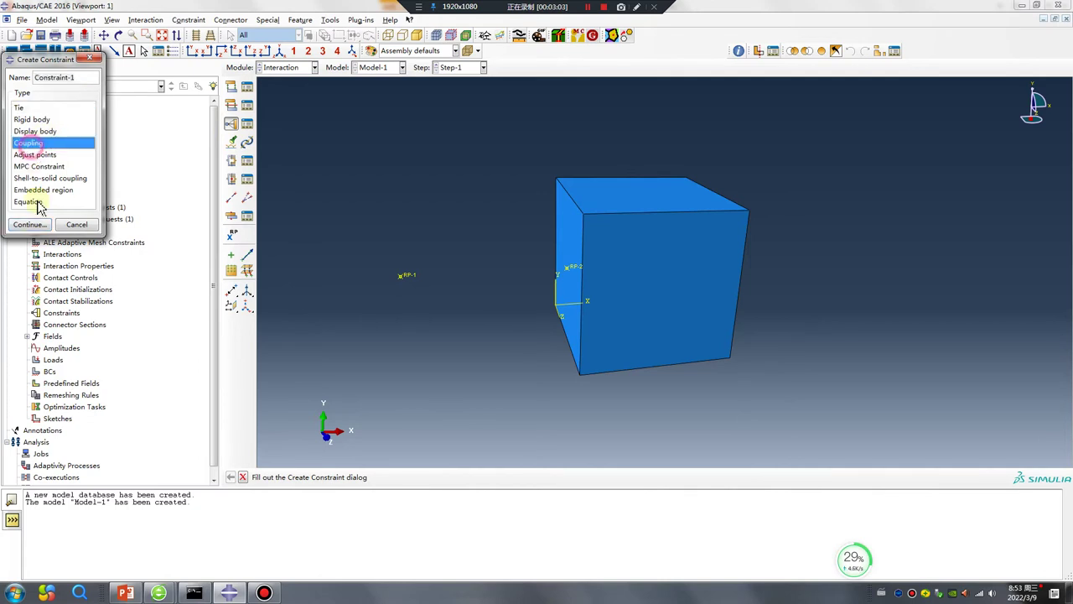
left_click(30, 224)
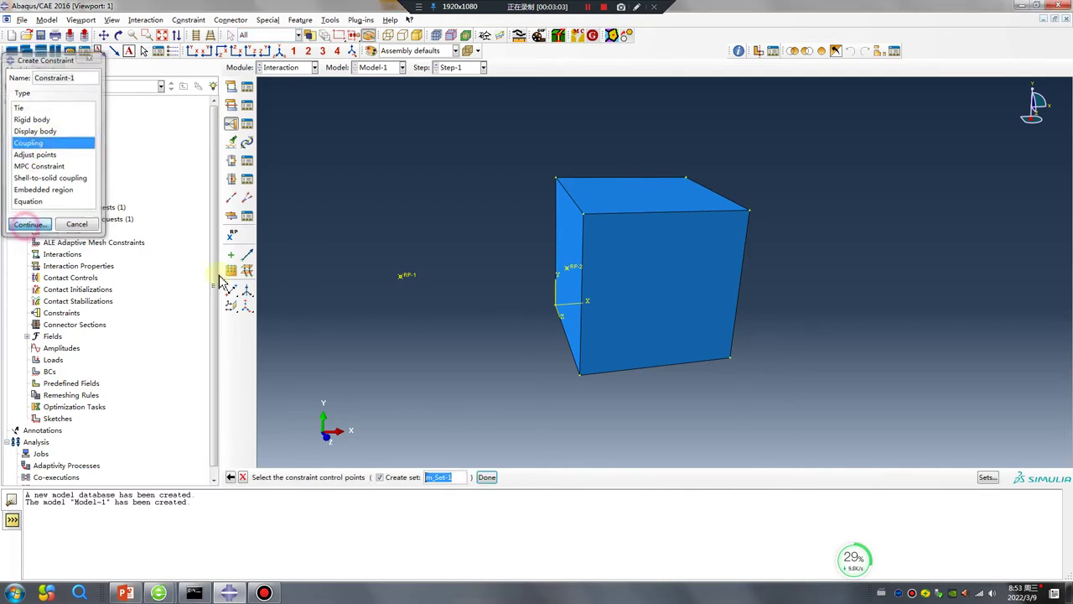
left_click(573, 270)
middle_click(466, 423)
left_click(384, 476)
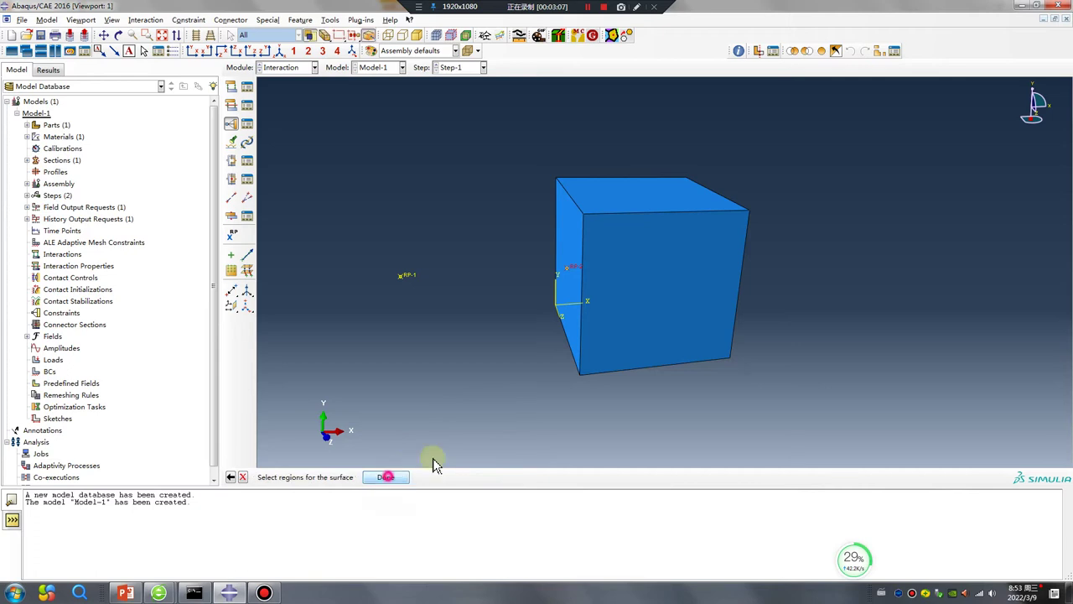
left_click(567, 297)
middle_click(495, 402)
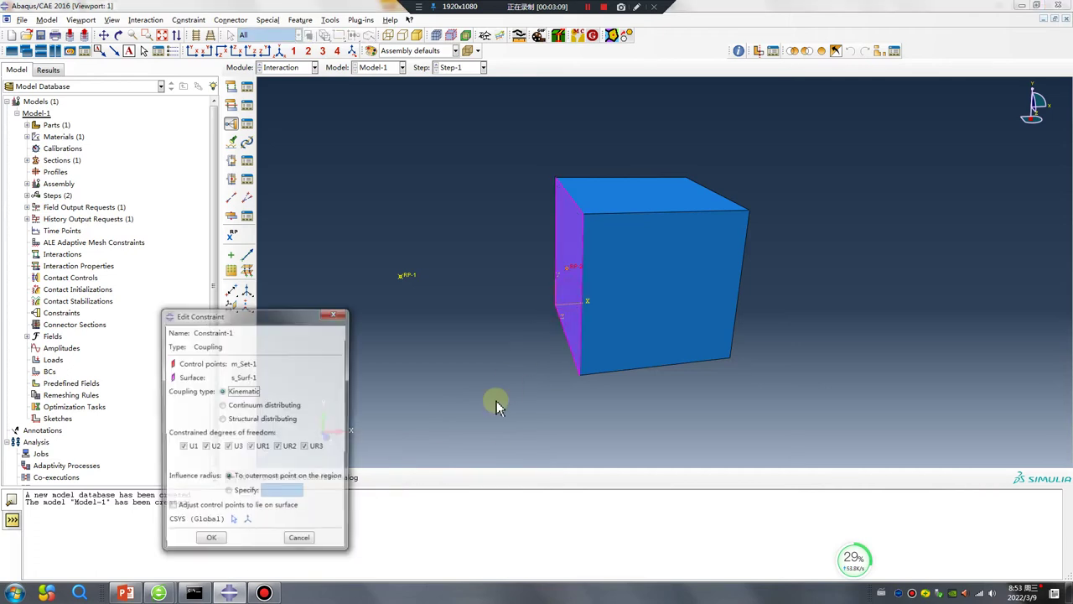
left_click(210, 541)
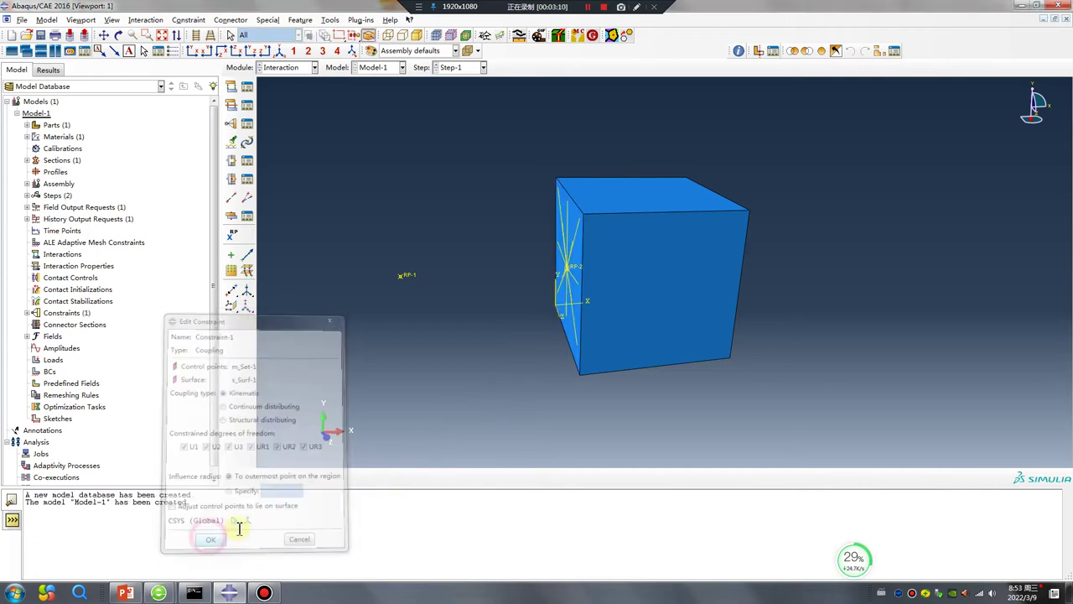
Step: Create a Basic connector section with translational type Axial and no rotational type
left_click(231, 180)
left_click(14, 285)
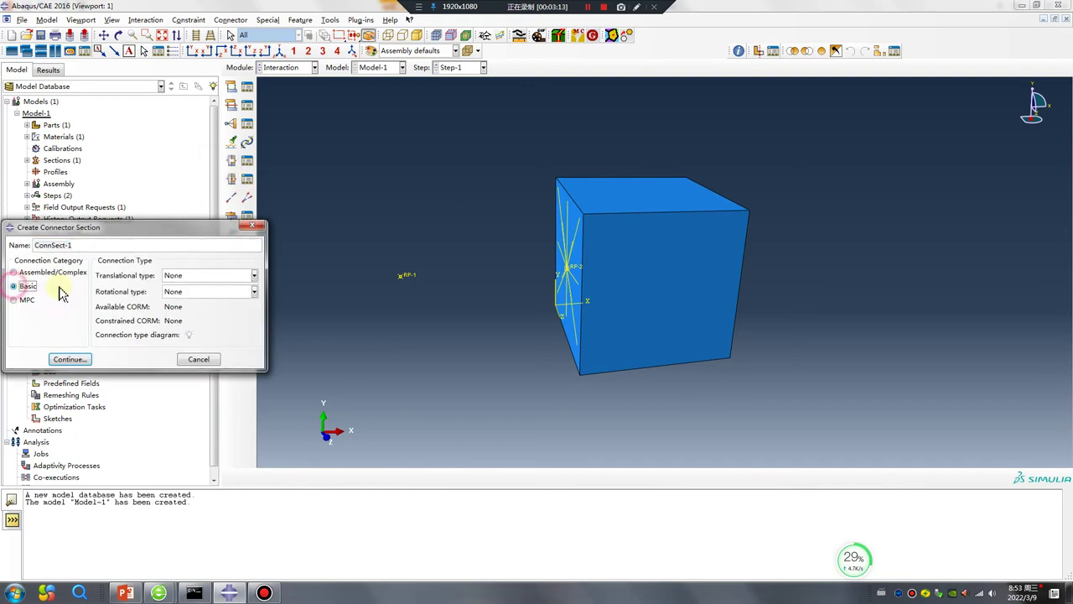
left_click(235, 275)
left_click(239, 305)
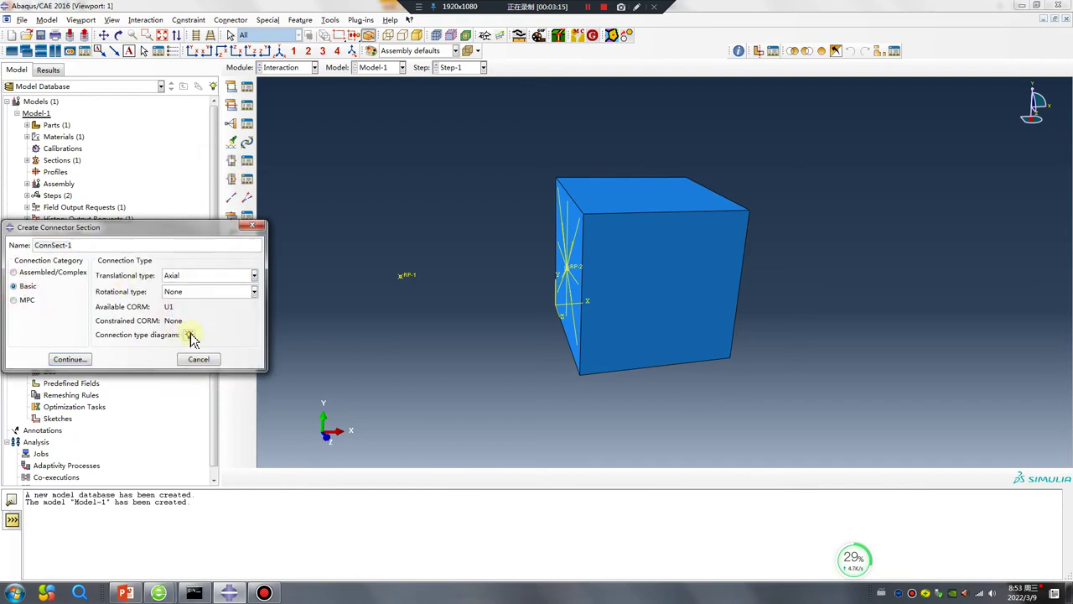
left_click(189, 335)
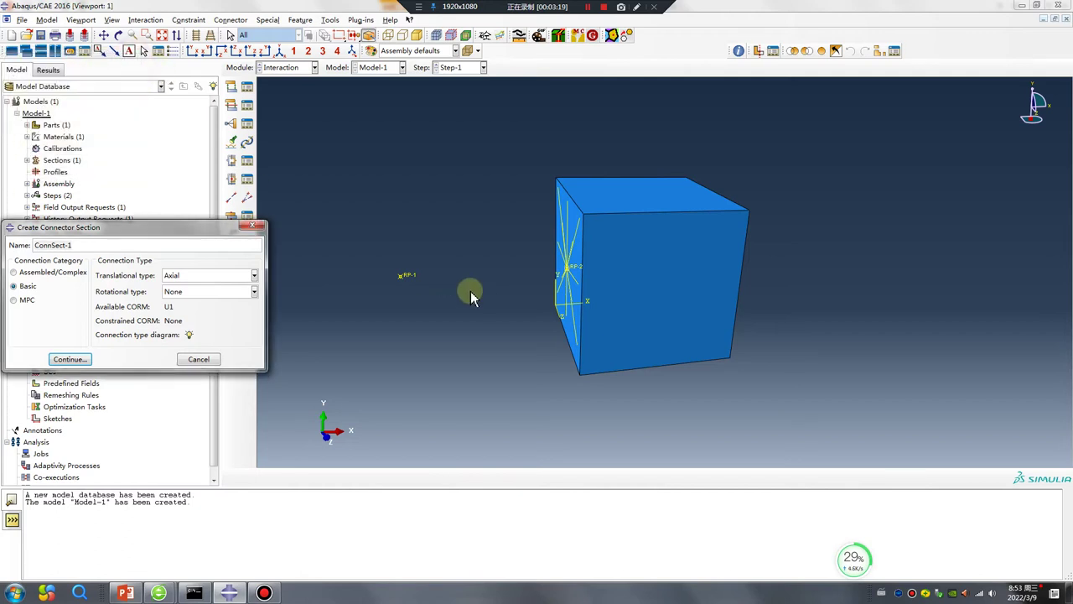
left_click(70, 359)
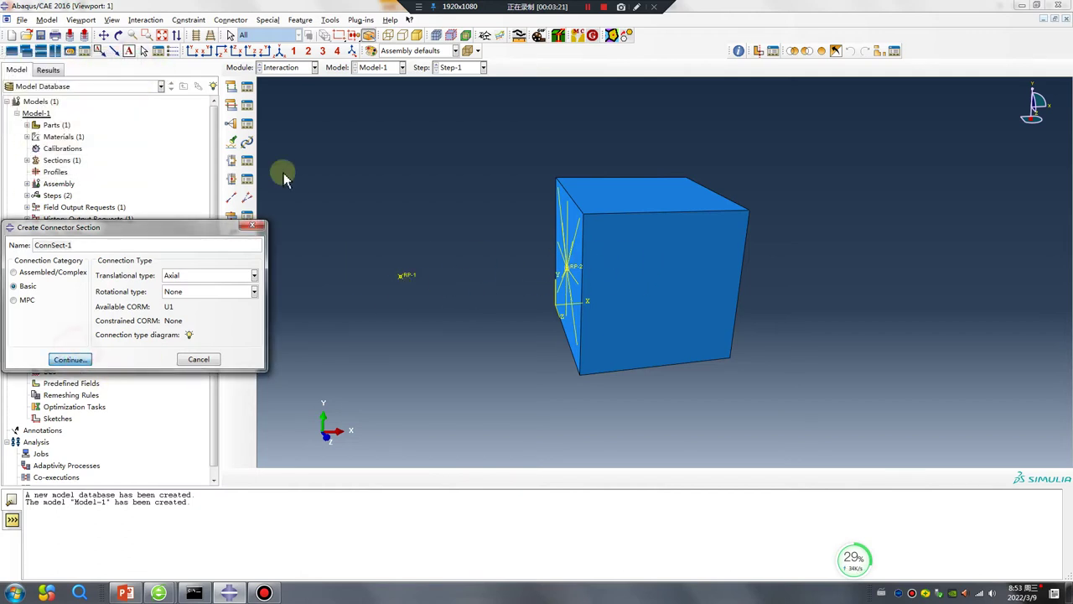
left_click(297, 563)
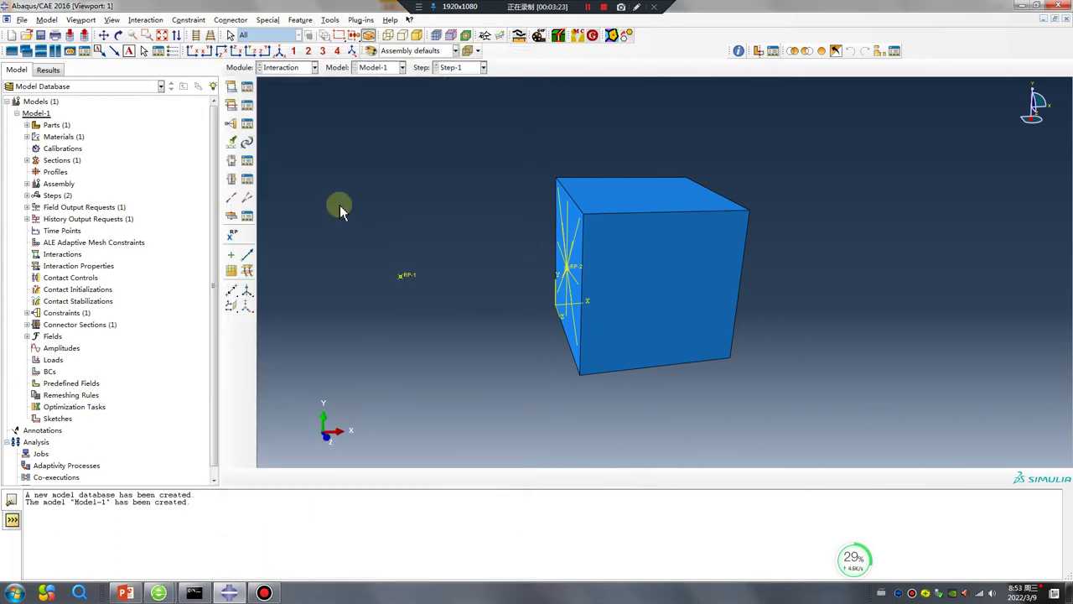
Step: Create a connector wire from reference point RP-1 to RP-2 using the axial section ConnSect-1, with its CSYS on the axis between points
left_click(247, 143)
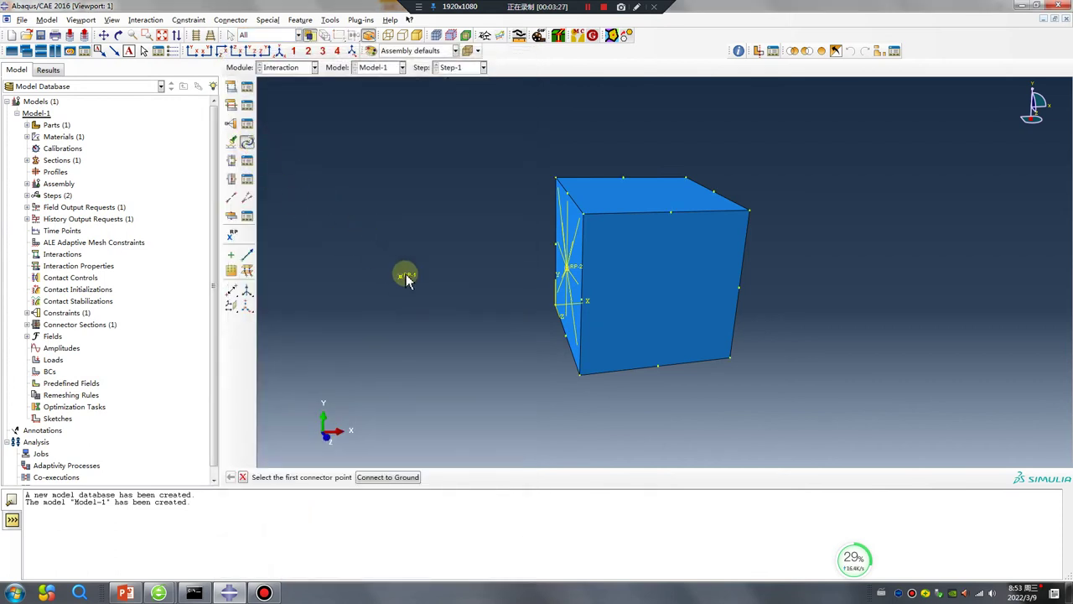
left_click(402, 276)
left_click(572, 270)
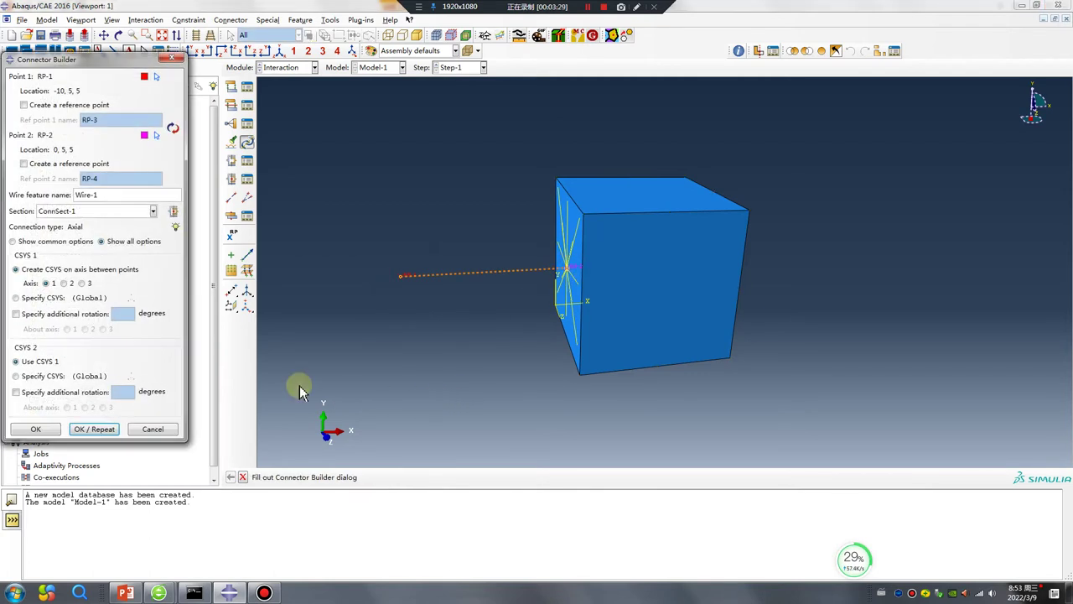
left_click(35, 429)
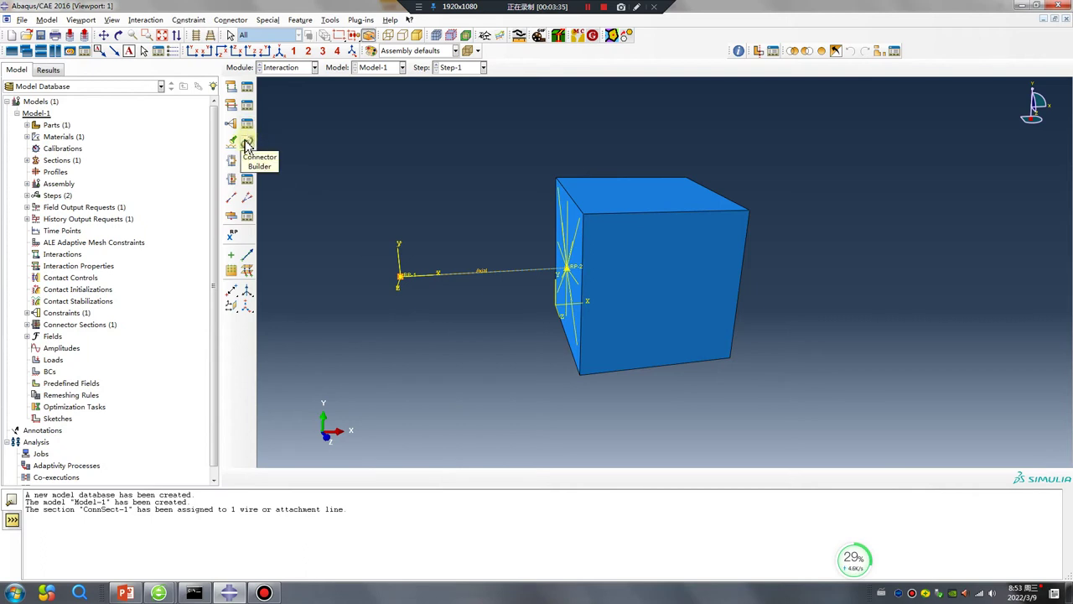
scroll(429, 277, "down", 1)
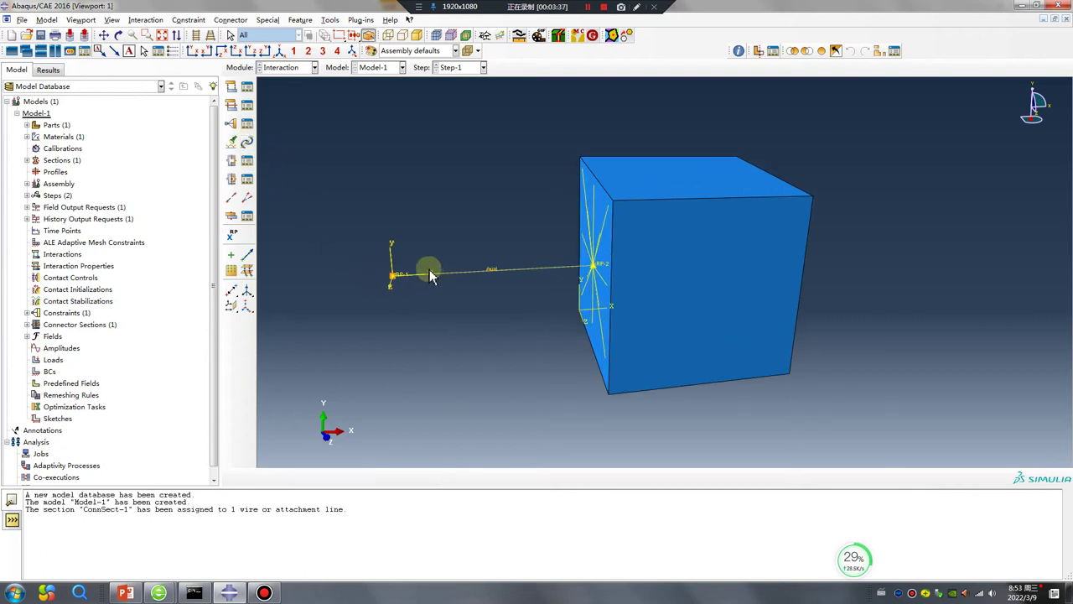
scroll(428, 277, "down", 1)
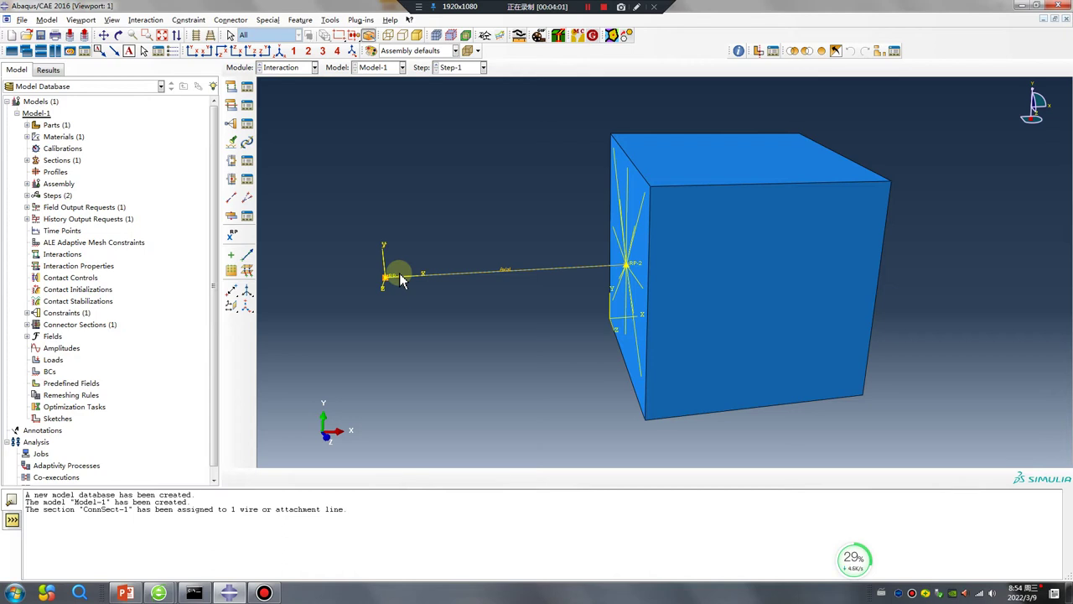
Step: Seed the cube part Part-1 with an approximate global size of 2 and generate its mesh
left_click(285, 69)
left_click(275, 150)
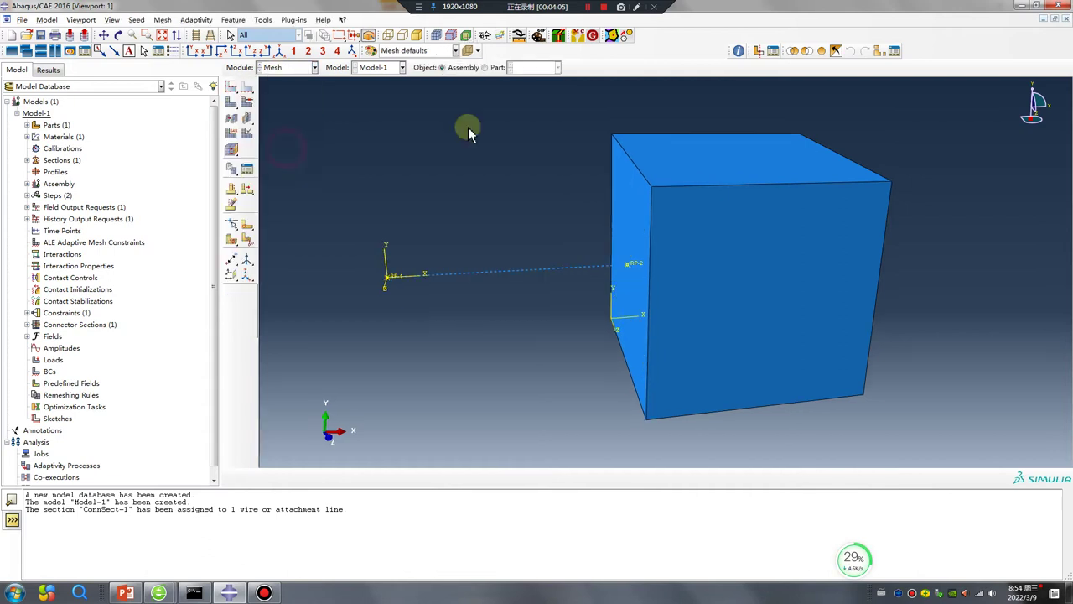
left_click(486, 68)
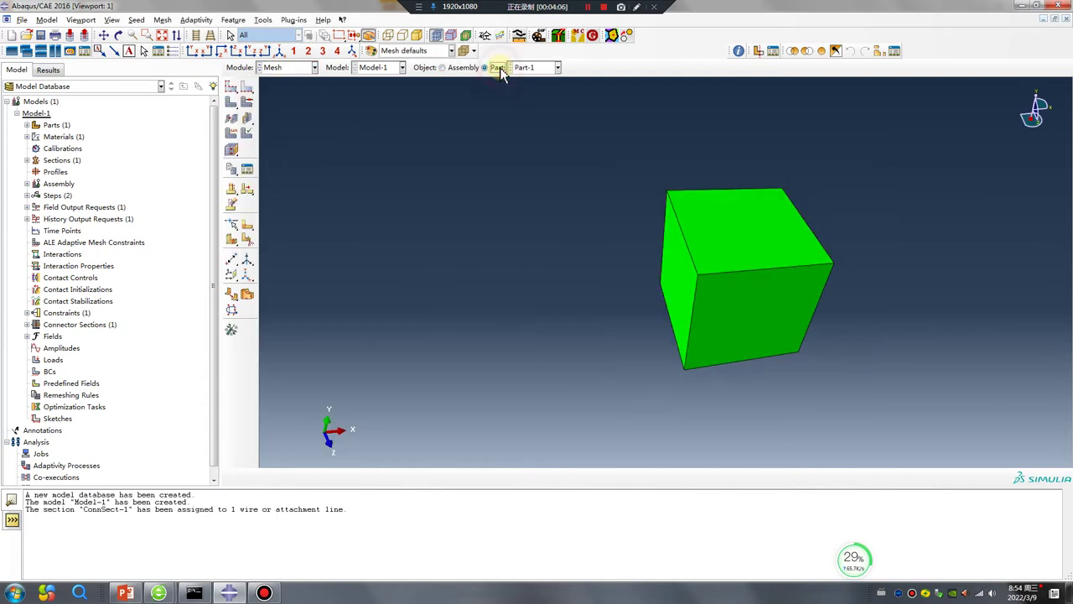
left_click(231, 87)
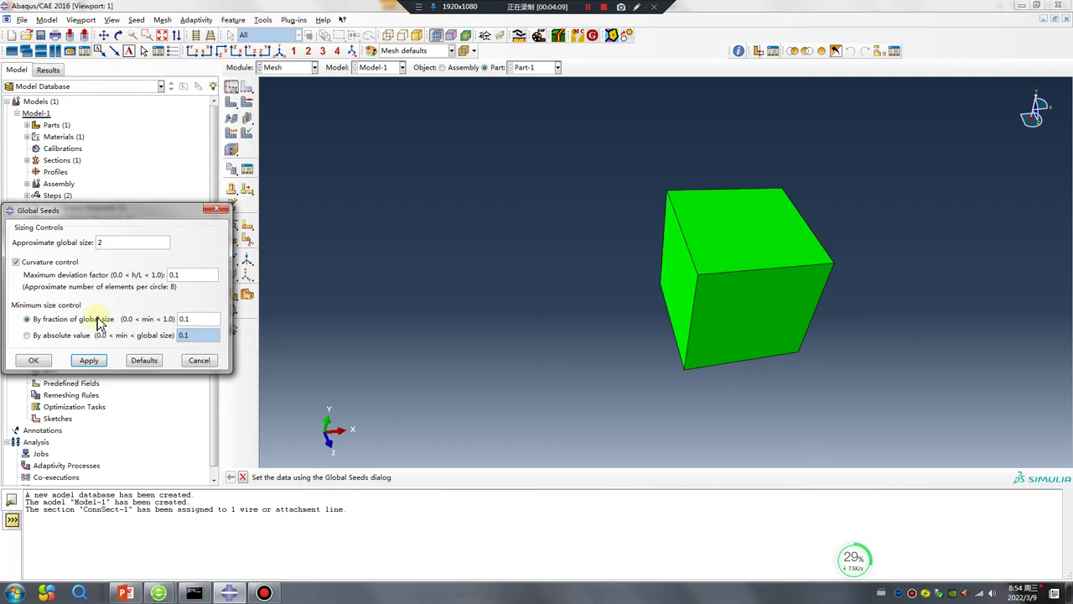
left_click(90, 363)
left_click(32, 362)
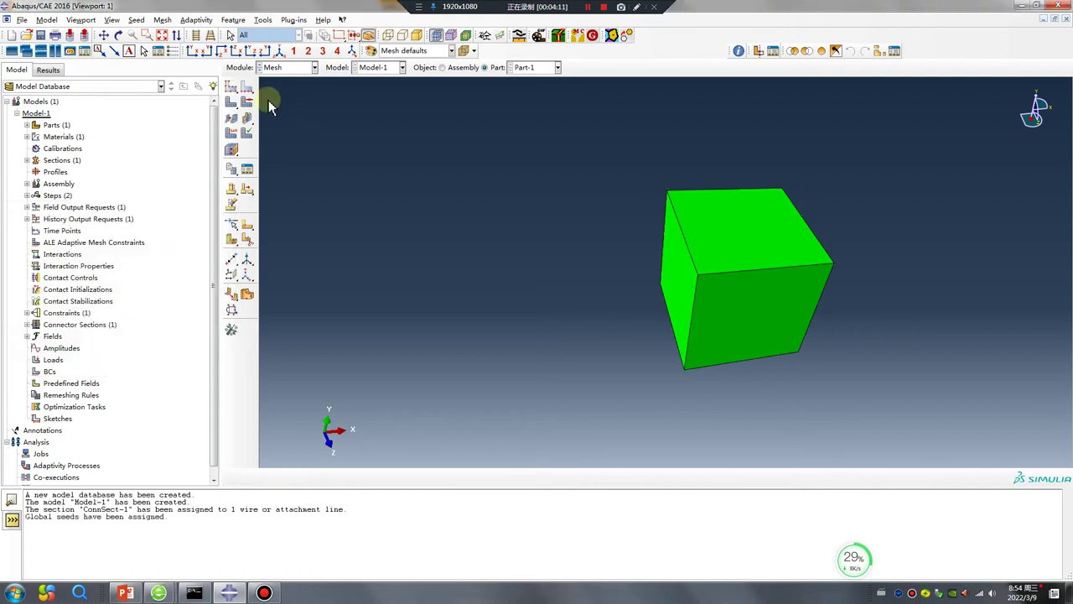
left_click(232, 102)
middle_click(354, 225)
Step: Create an Encastre boundary condition in Step-1 on reference point RP-1 at the connector's free end
left_click(293, 67)
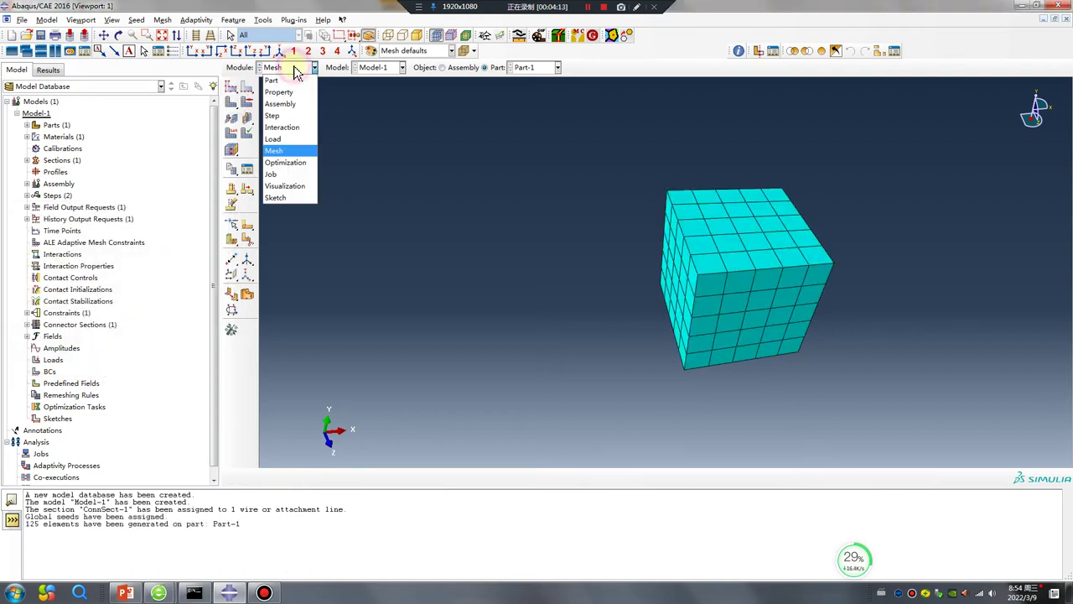
left_click(289, 139)
left_click(233, 105)
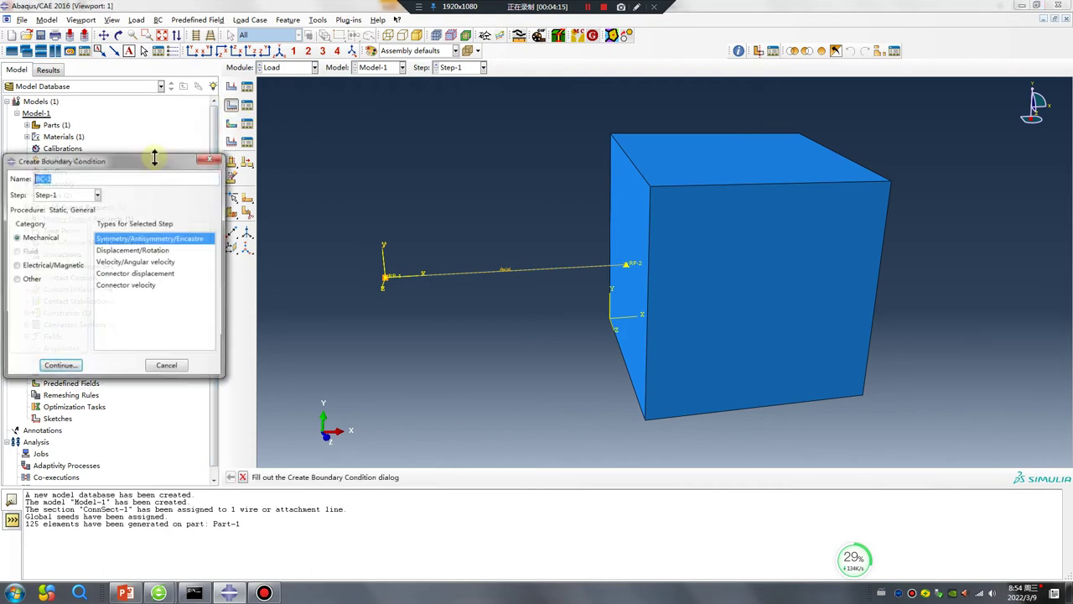
left_click(59, 367)
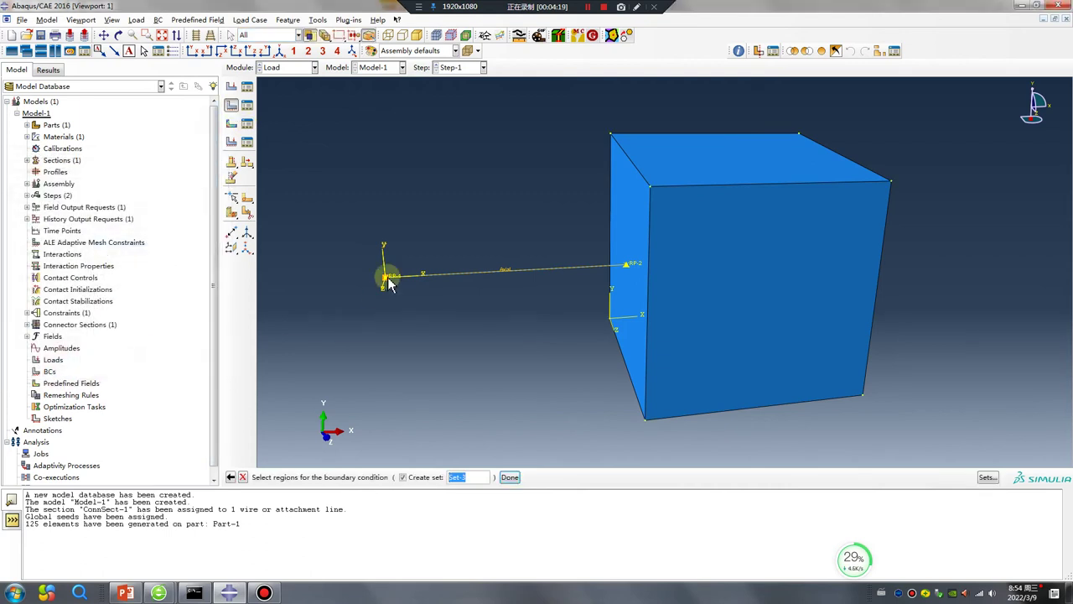
middle_click(372, 300)
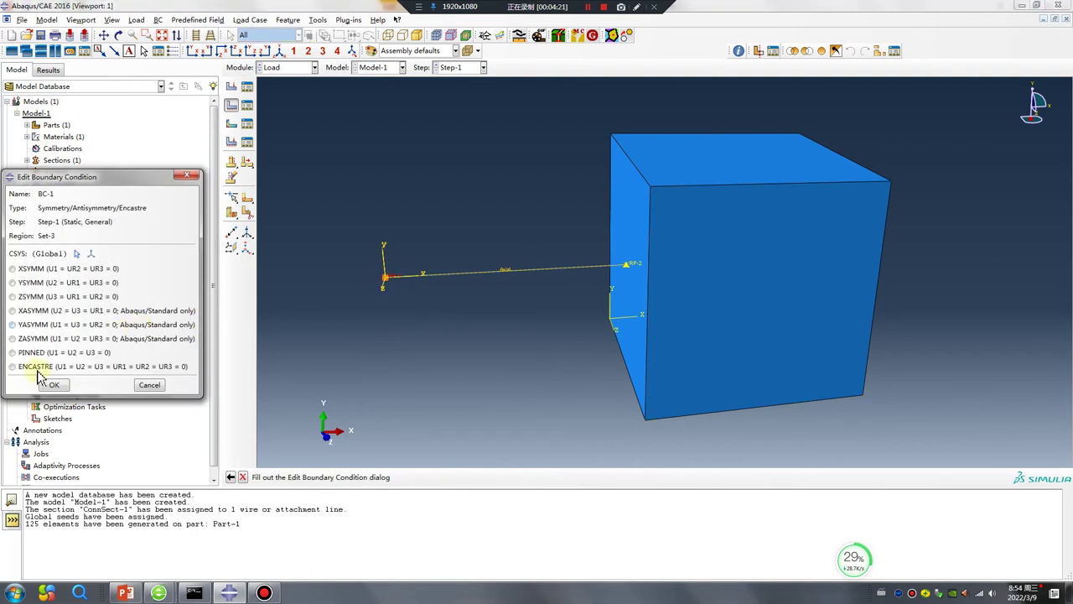
left_click(12, 366)
left_click(54, 385)
Step: Create a Displacement/Rotation boundary condition in the Initial step fixing U1 to U3 and UR1 to UR3 on the cube's positive-X face
left_click(232, 106)
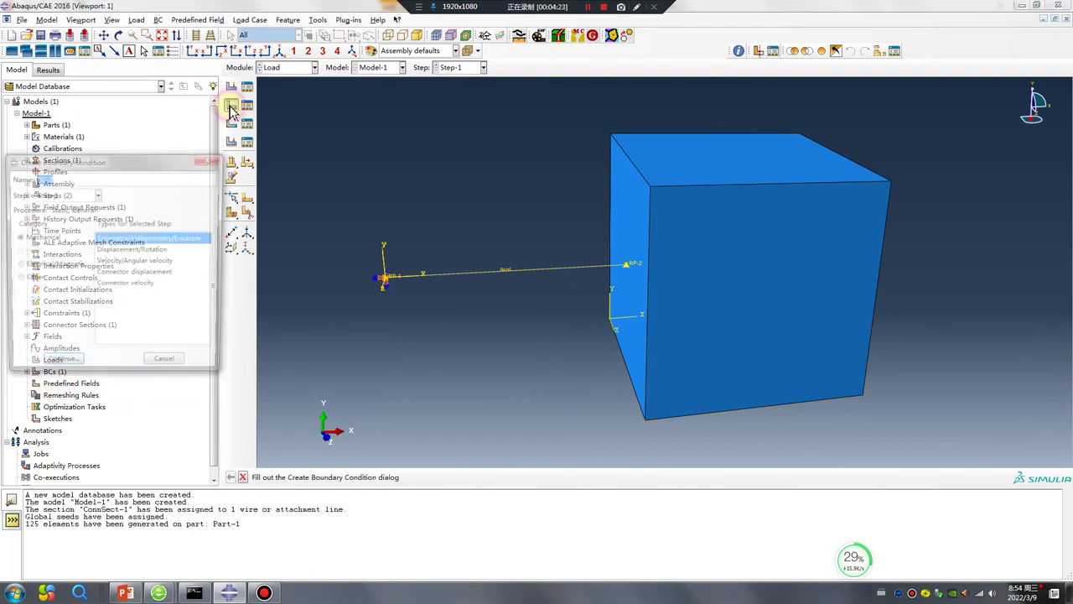
left_click(117, 249)
left_click(73, 194)
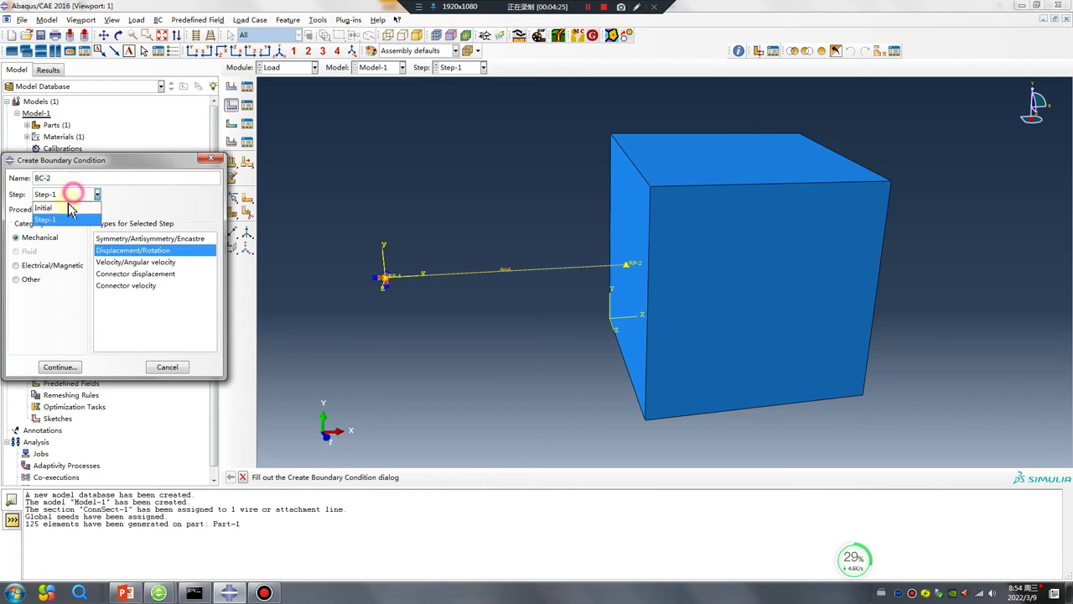
left_click(46, 206)
left_click(55, 369)
left_click_drag(609, 364, 812, 311, "ctrl+alt")
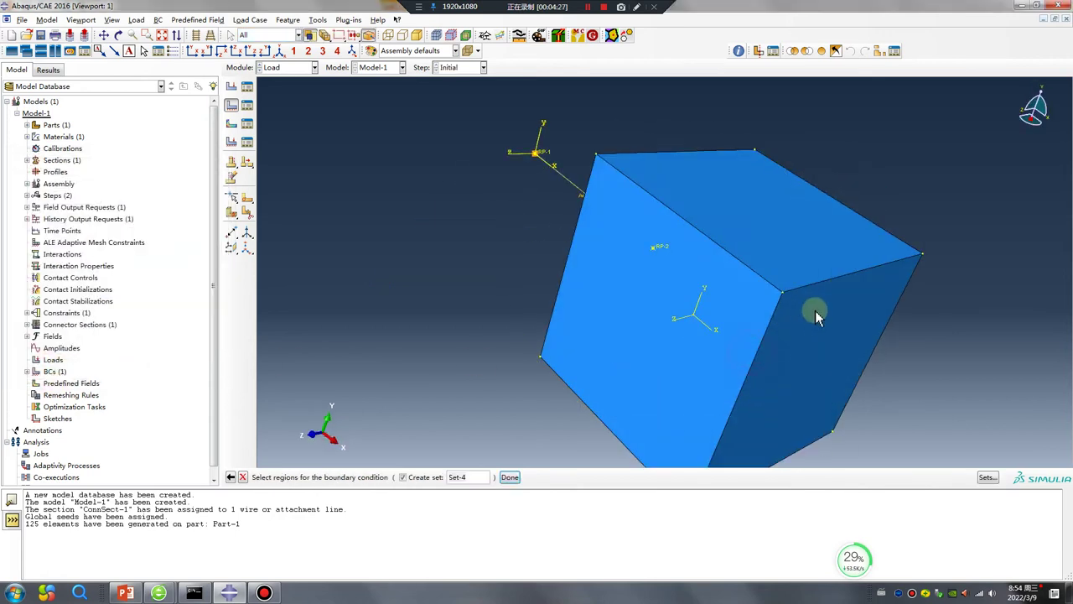
left_click(835, 340)
middle_click(609, 355)
left_click(64, 307)
left_click(64, 294)
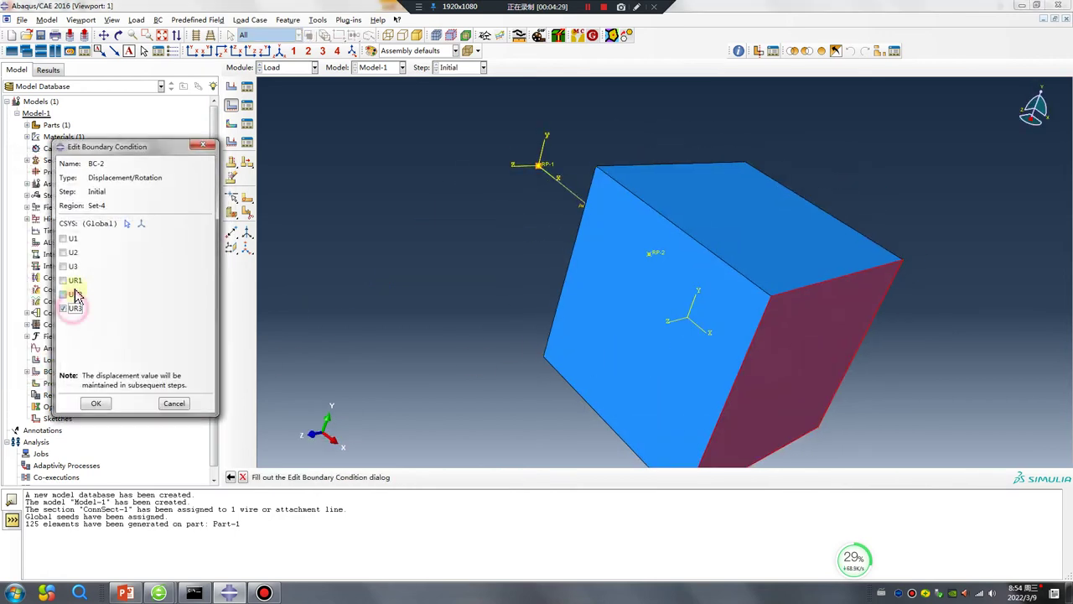
left_click(63, 280)
left_click(64, 266)
left_click(67, 252)
left_click(63, 239)
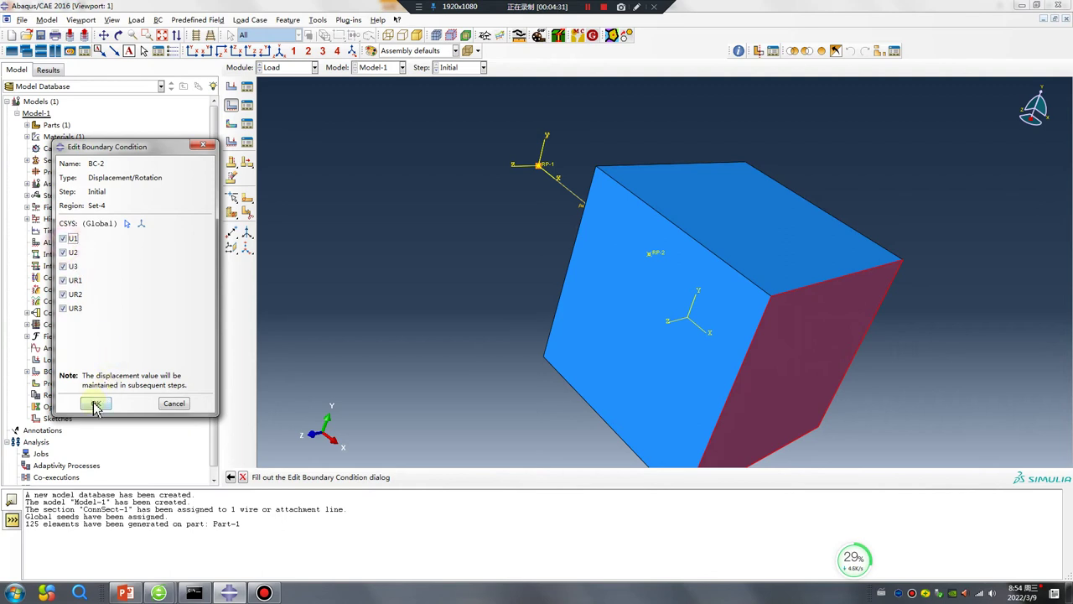
left_click(96, 403)
Step: Define a Connector force load in Step-1 on the wire set Wire-1-Set-1 with F1 set to -100
left_click_drag(649, 322, 687, 300, "ctrl+alt")
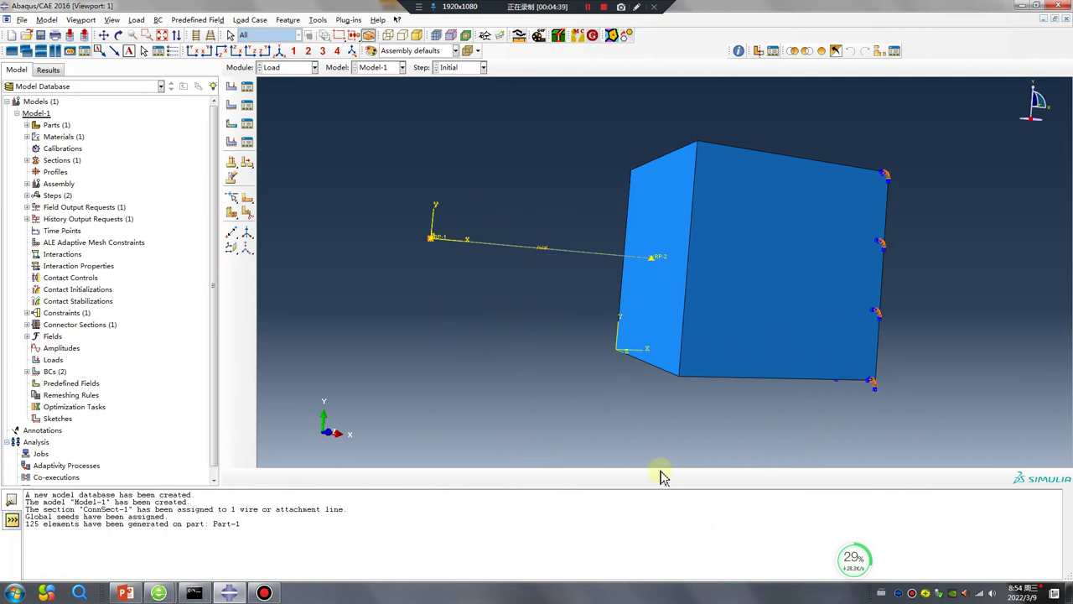
left_click(232, 86)
left_click(64, 93)
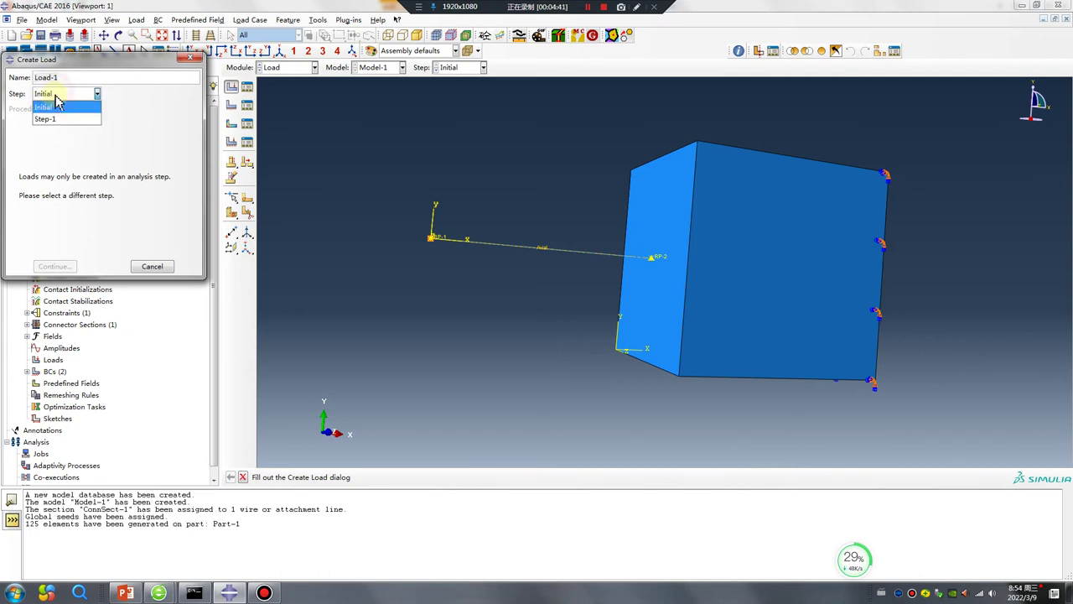
left_click(47, 107)
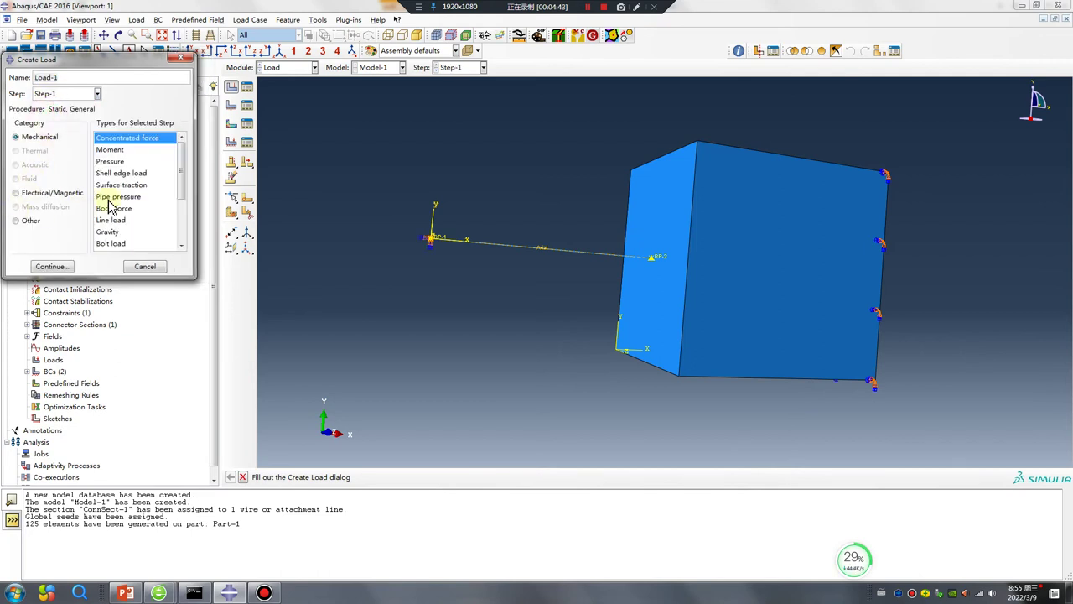
scroll(149, 213, "down", 2)
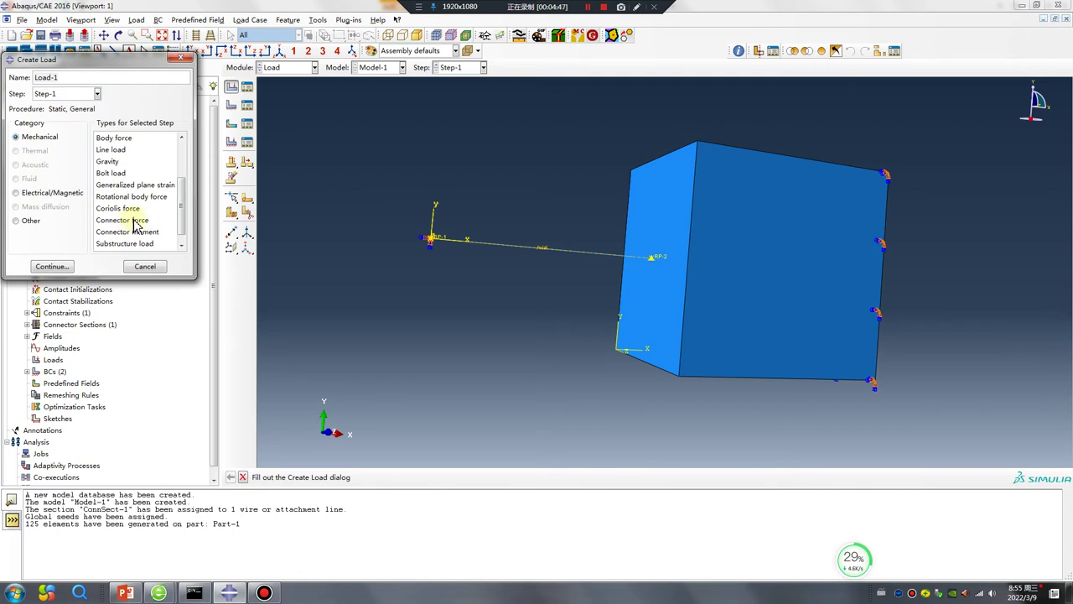
left_click(133, 221)
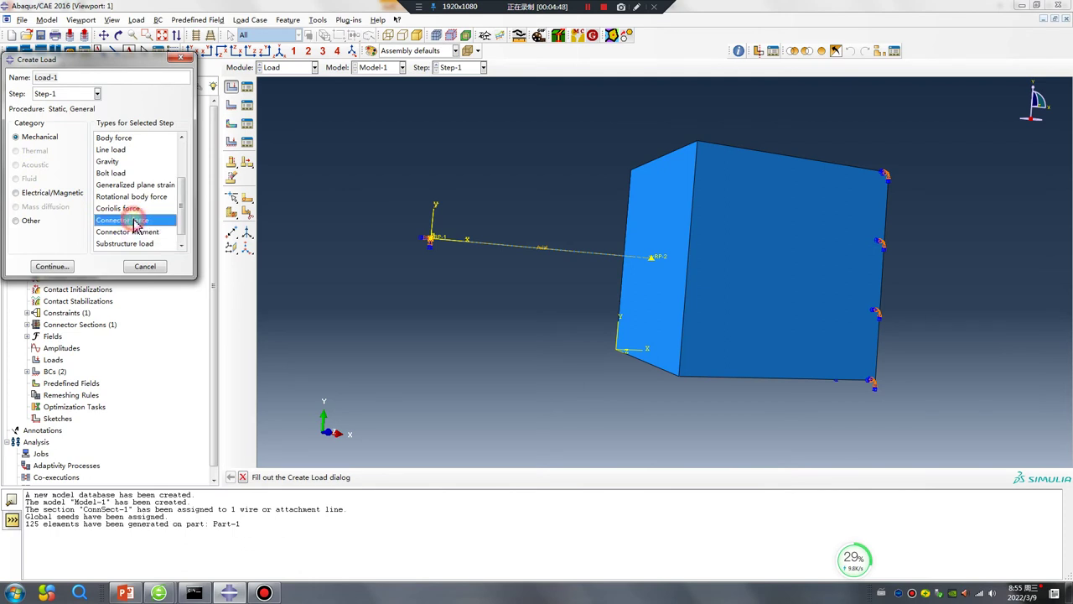
left_click(52, 266)
left_click(986, 477)
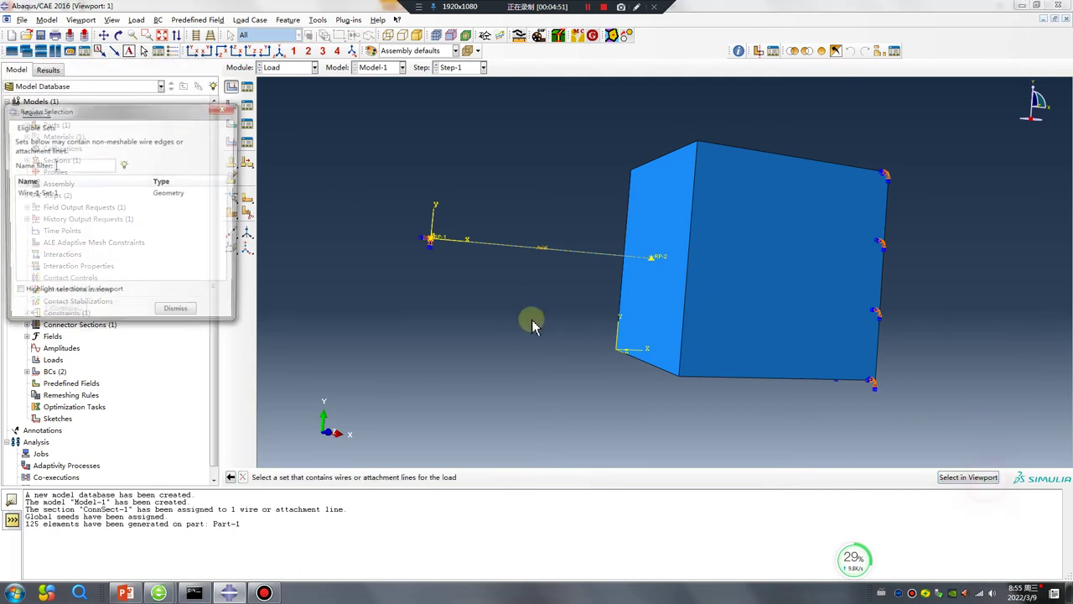
left_click(166, 204)
left_click(16, 294)
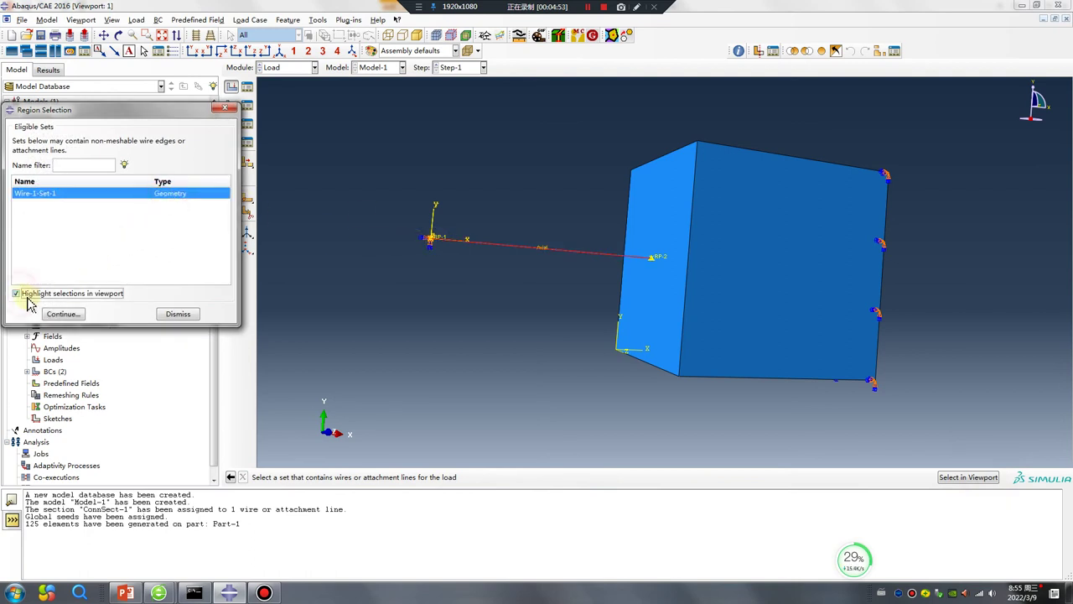
left_click(63, 314)
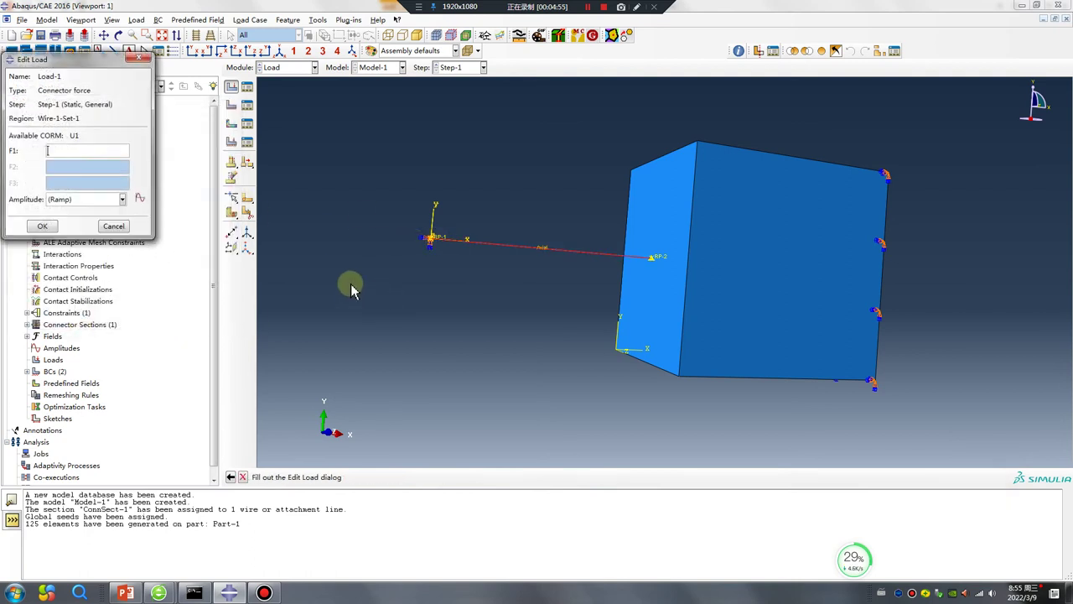
left_click(66, 151)
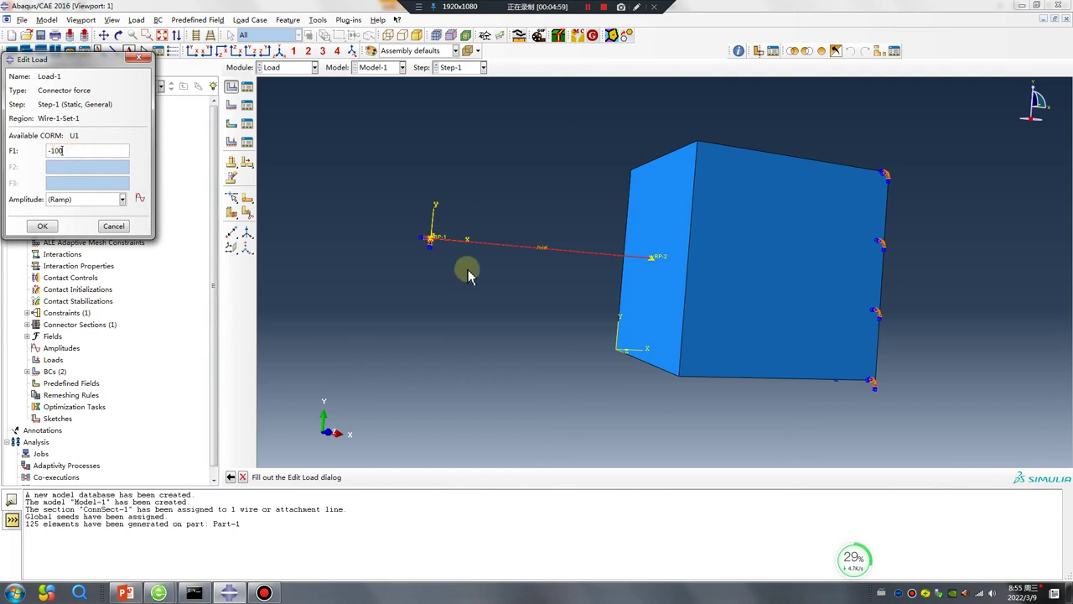
left_click(637, 7)
left_click_drag(442, 202, 526, 209)
left_click_drag(488, 194, 499, 216)
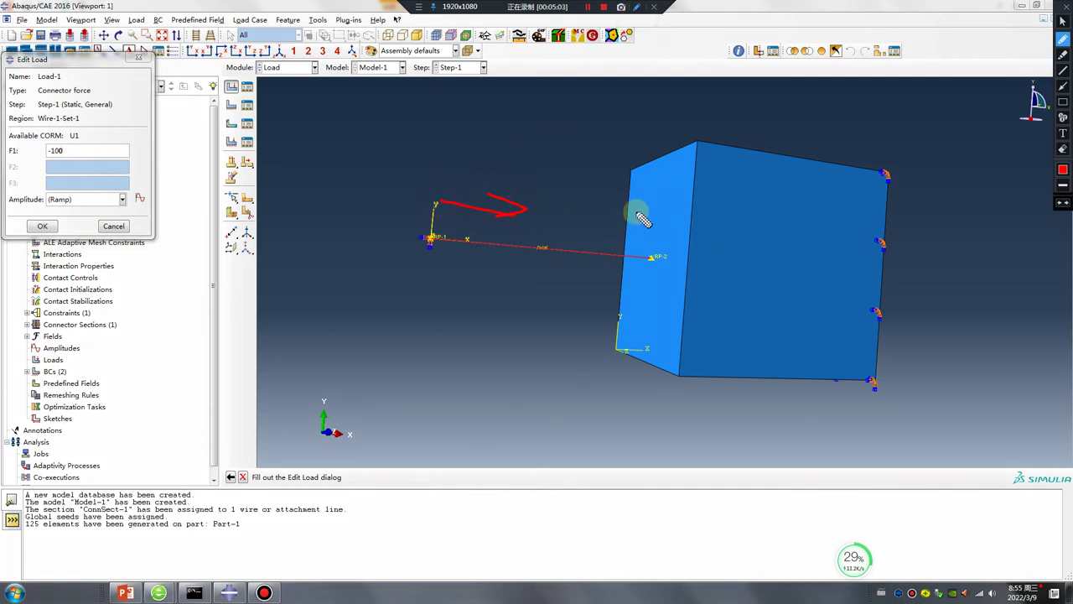
mouse_move(646, 212)
left_mouse_down()
mouse_move(544, 203)
mouse_move(554, 192)
mouse_move(573, 216)
left_mouse_up()
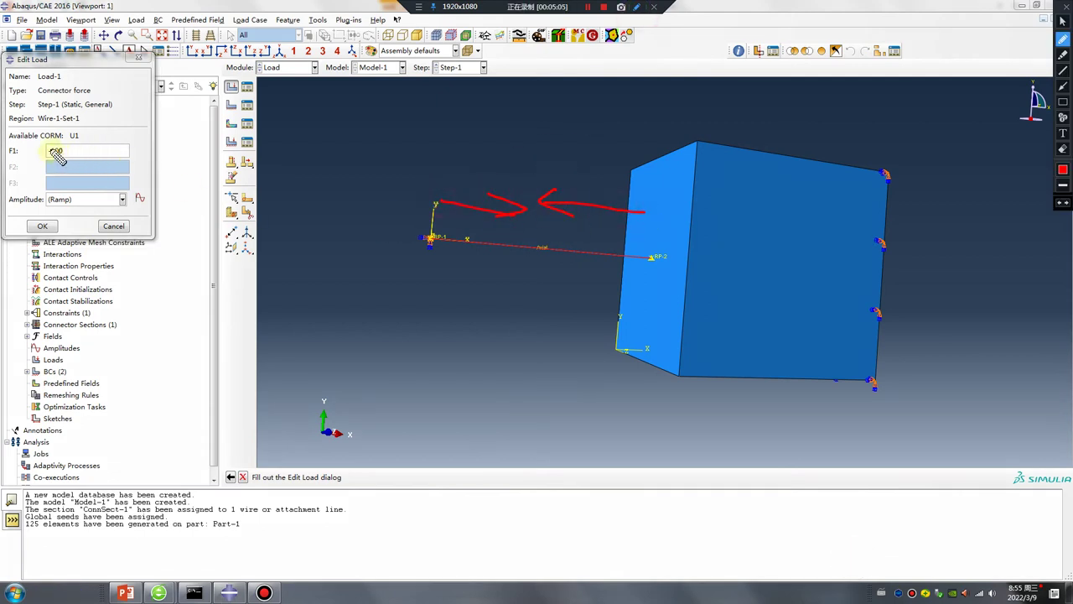
key("Escape")
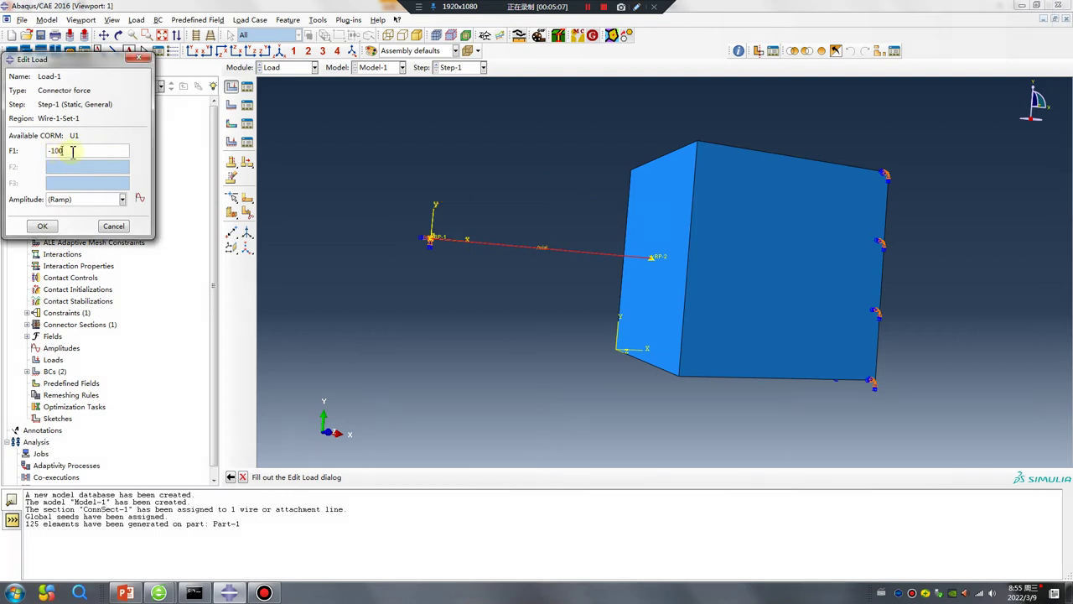
left_click_drag(65, 152, 42, 154)
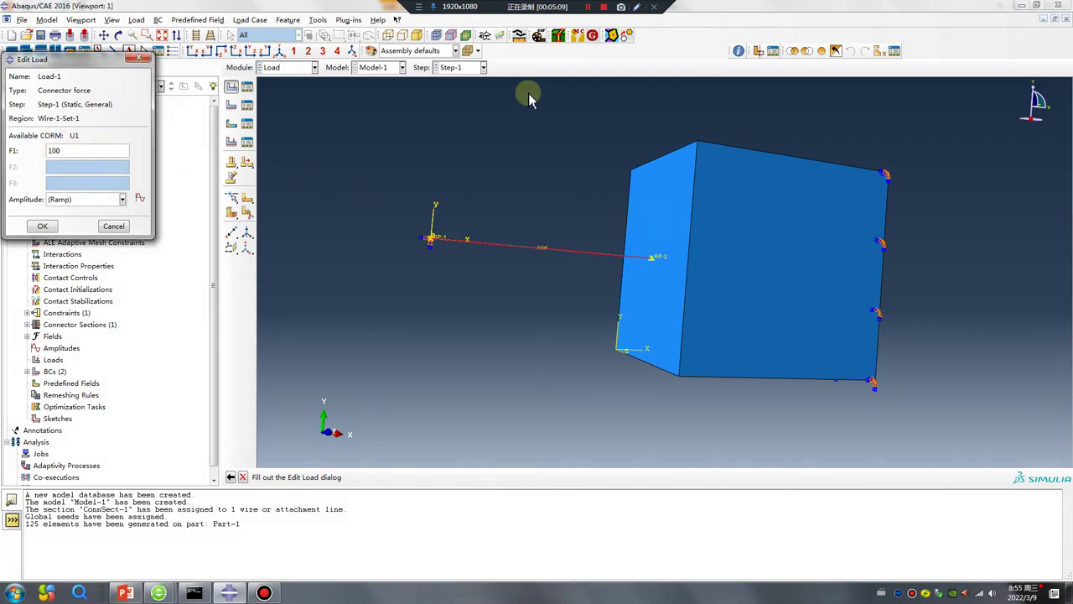
left_click(636, 7)
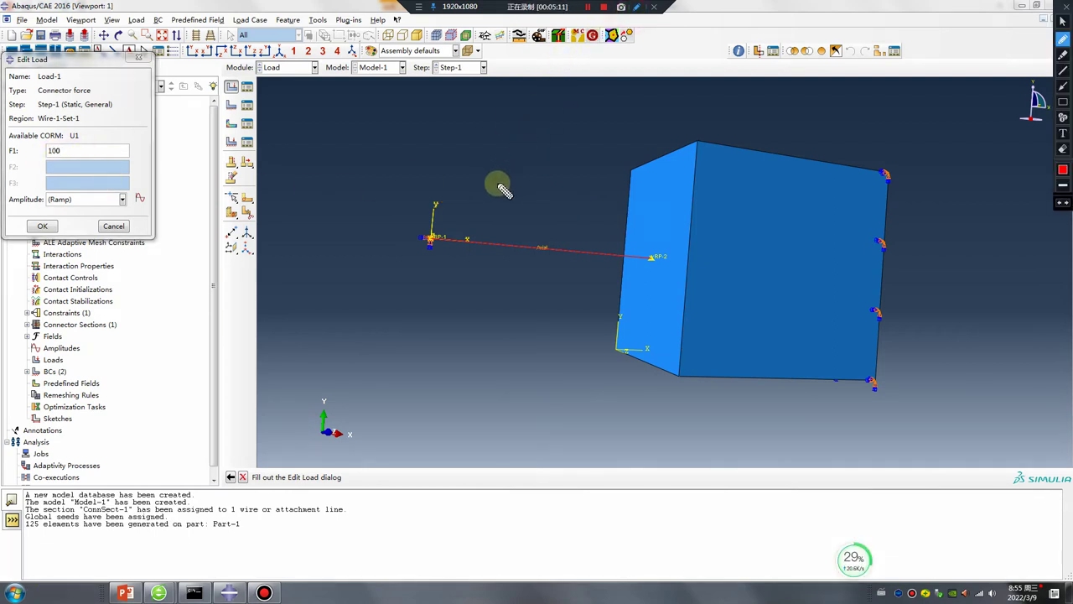
left_click_drag(498, 182, 362, 180)
mouse_move(389, 167)
left_mouse_down()
mouse_move(338, 186)
mouse_move(374, 205)
left_mouse_up()
left_click(686, 216)
mouse_move(765, 233)
left_mouse_down()
mouse_move(807, 236)
mouse_move(752, 249)
left_mouse_up()
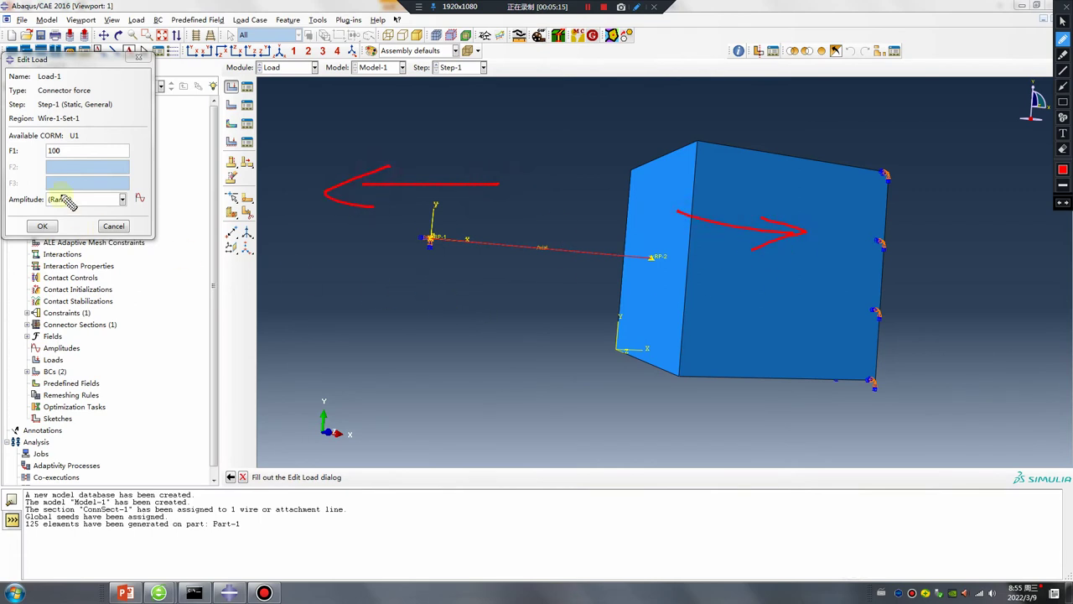
Step: Set F1 of the connector force to -100 and create the load
left_click(54, 151)
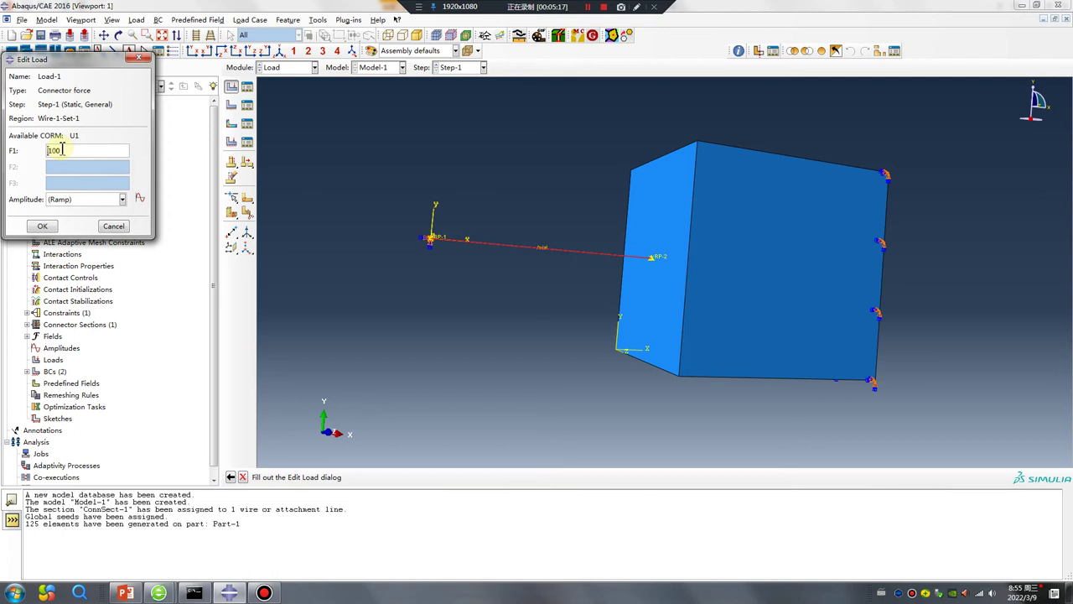
left_click(44, 226)
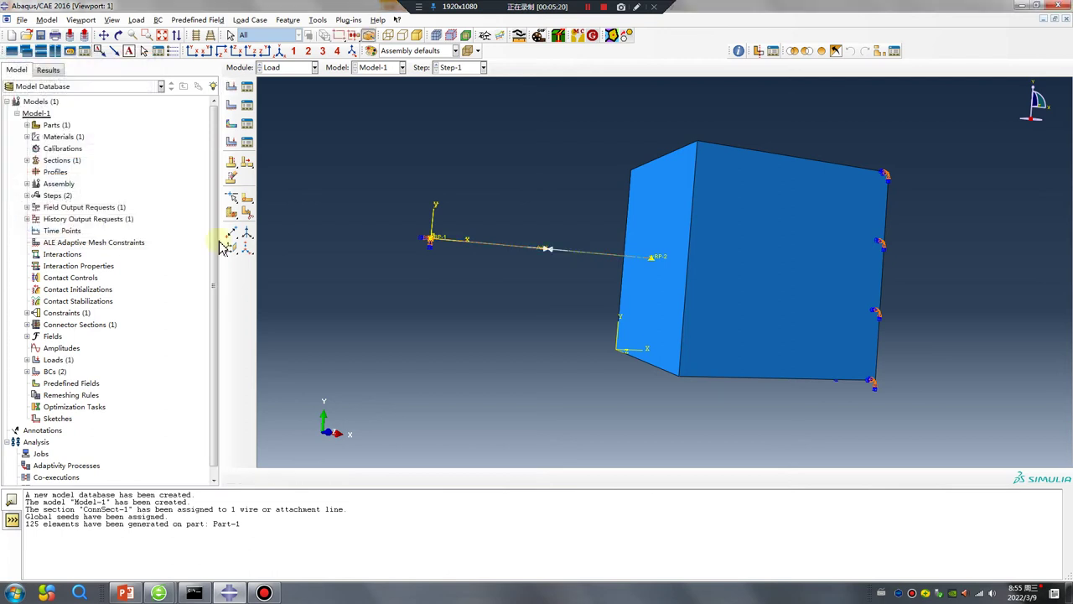
Step: Start a new history output request in Step-1 with its domain set to the wire set Wire-1-Set-1
left_click(285, 68)
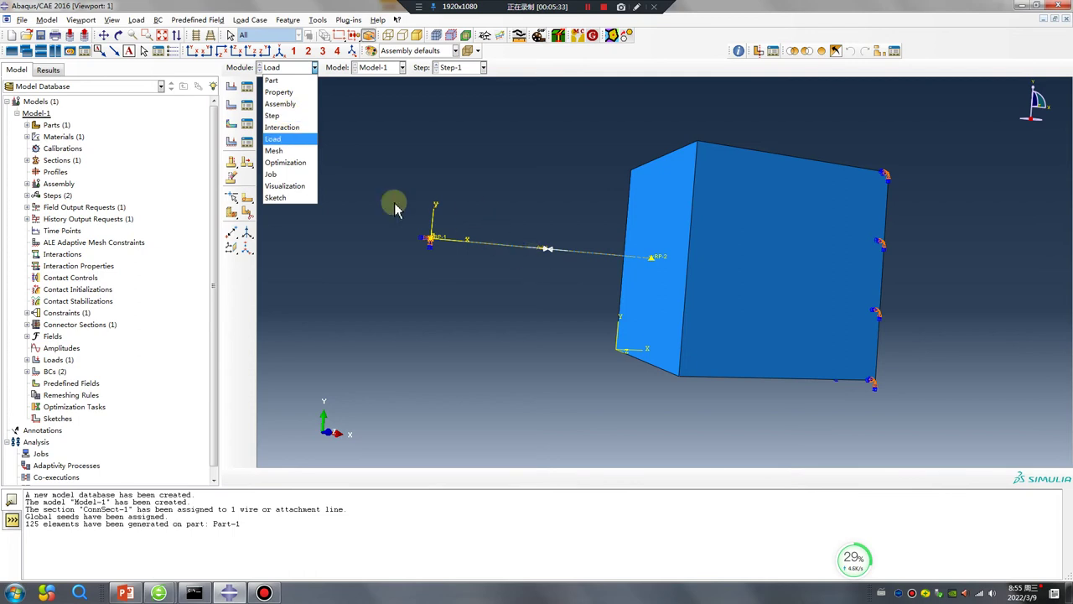
left_click(288, 115)
left_click(232, 125)
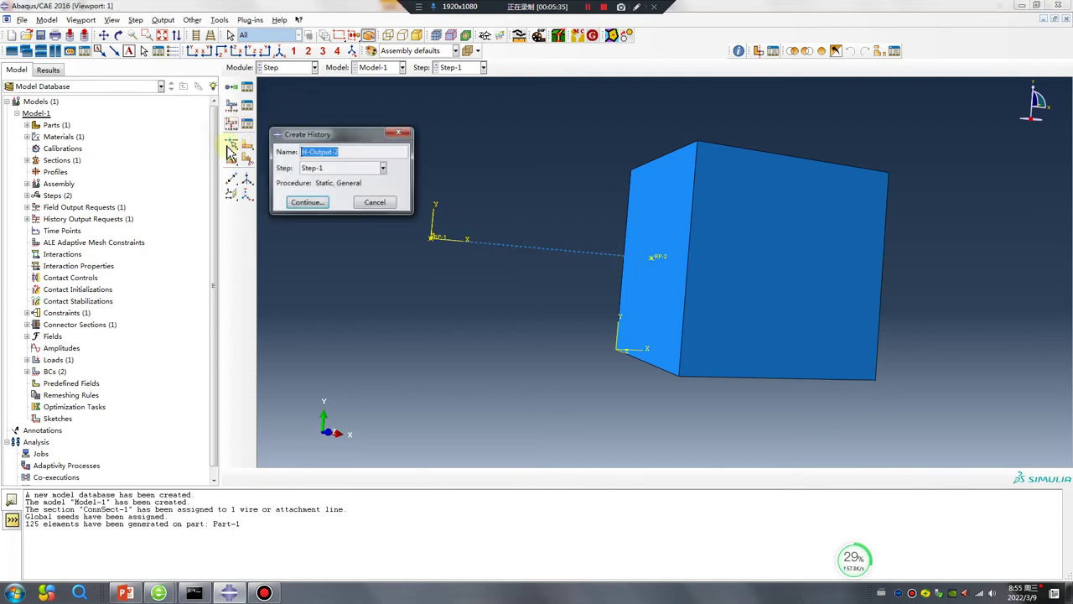
left_click(309, 202)
left_click(653, 160)
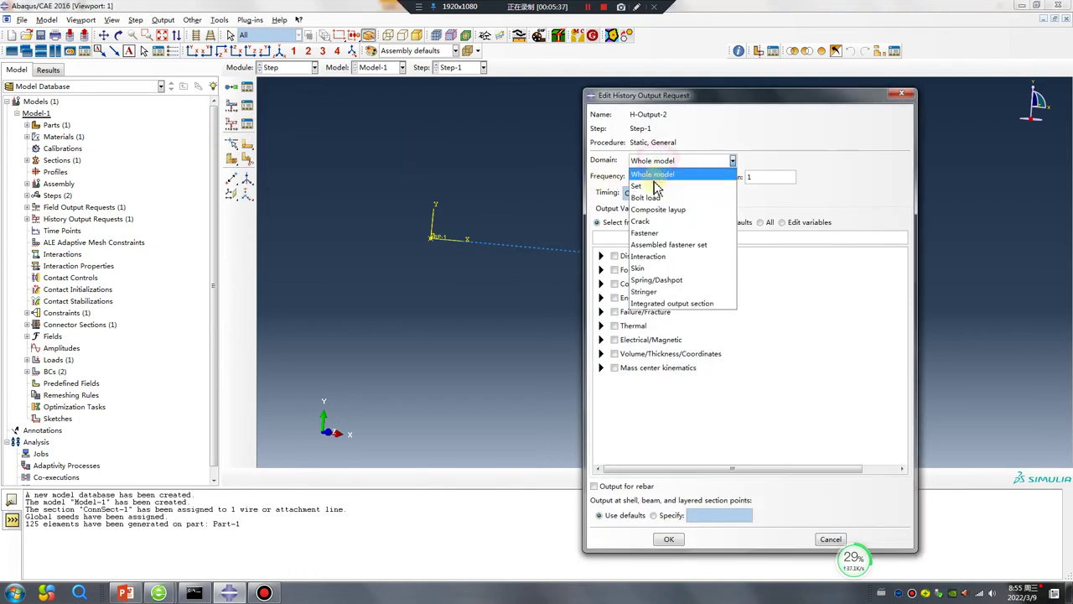
left_click(650, 178)
left_click(767, 160)
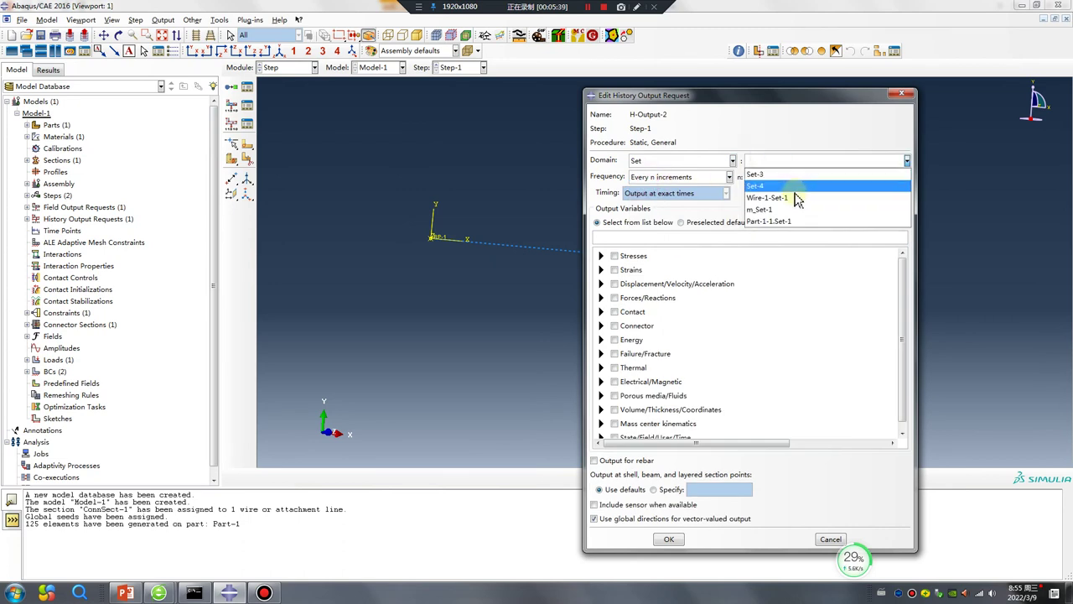
left_click(775, 198)
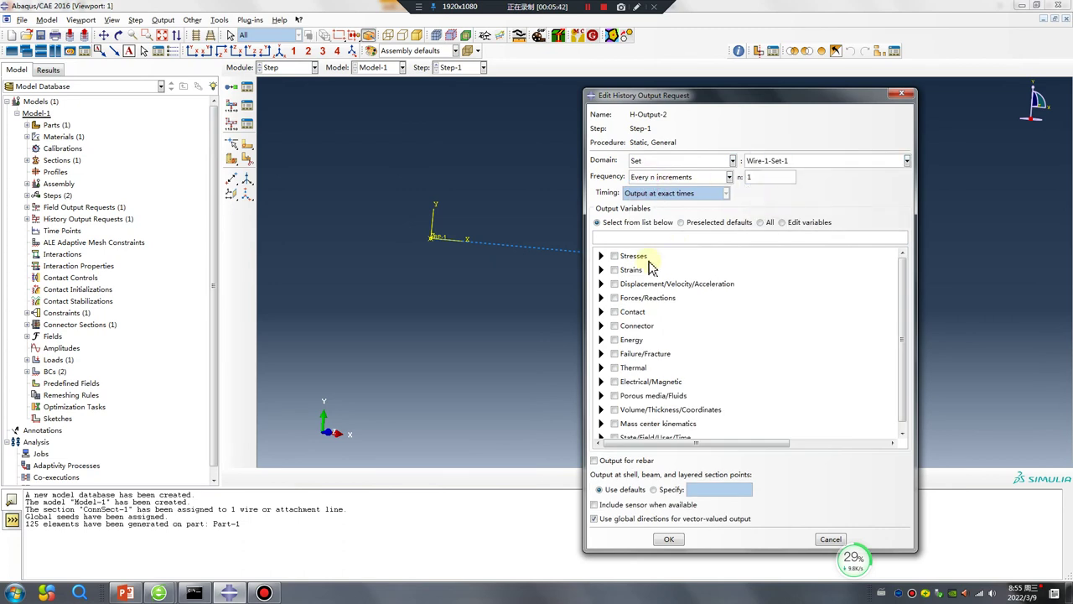
Step: Request the connector total force CTF1 at 100 evenly spaced time intervals and create the history output request
left_click(600, 326)
left_click(616, 337)
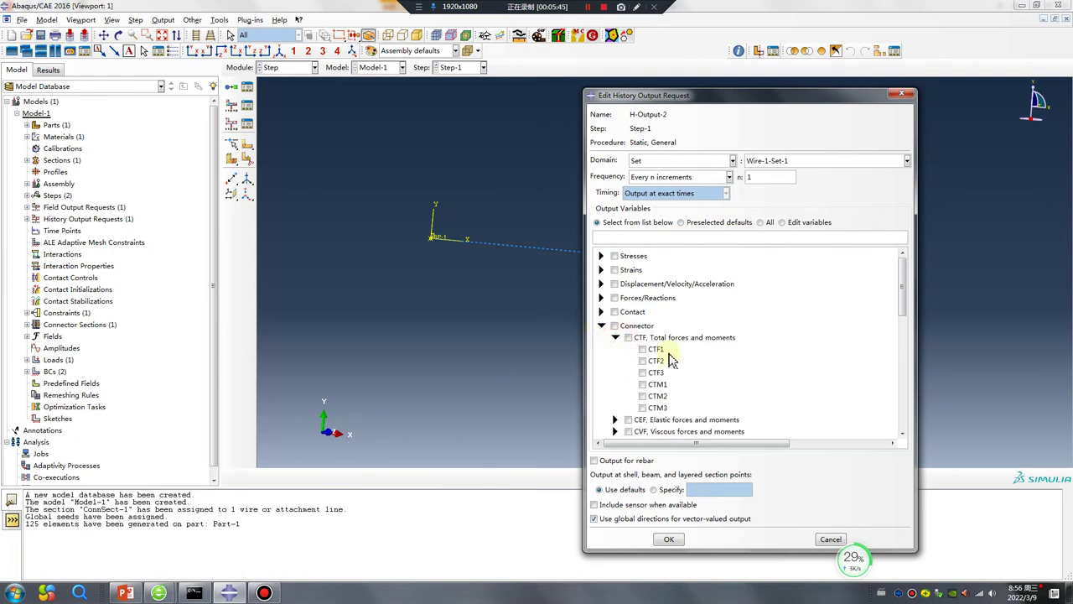
left_click(644, 350)
left_click(729, 177)
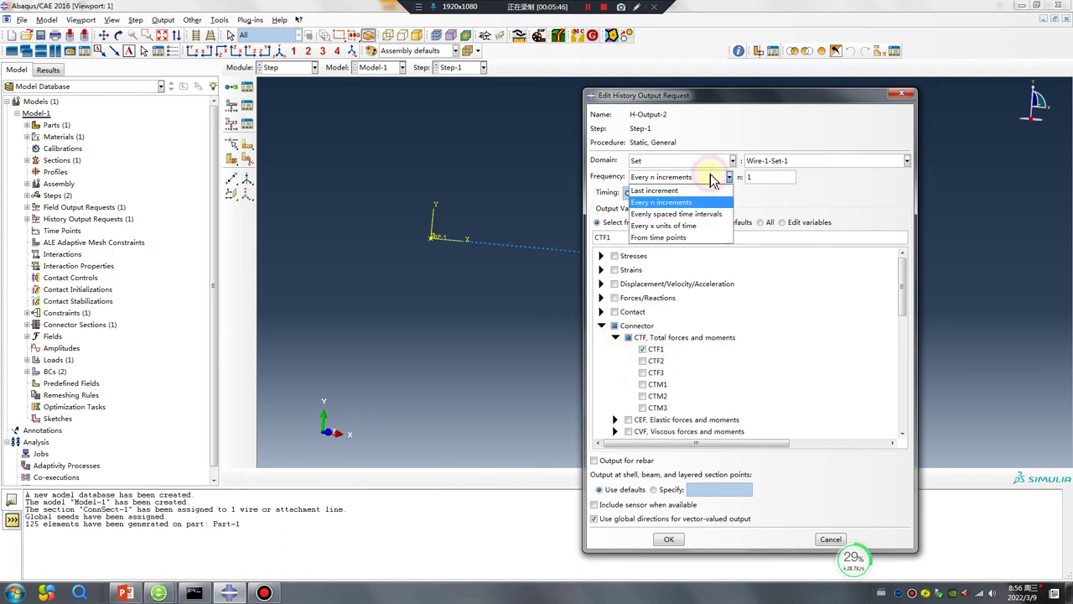
left_click(678, 212)
left_click(775, 177)
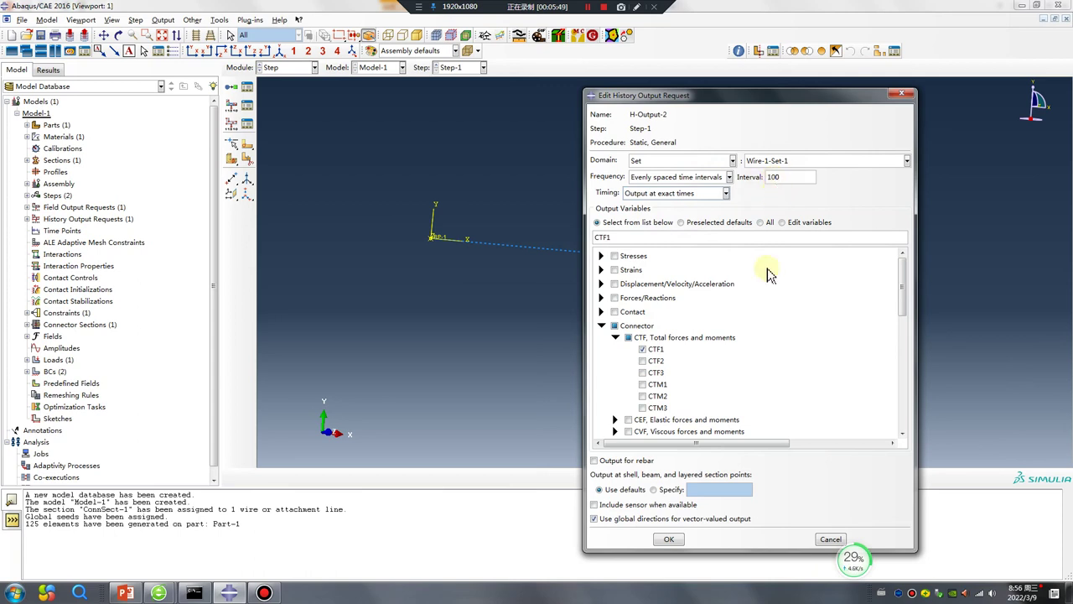
type("100")
left_click(675, 539)
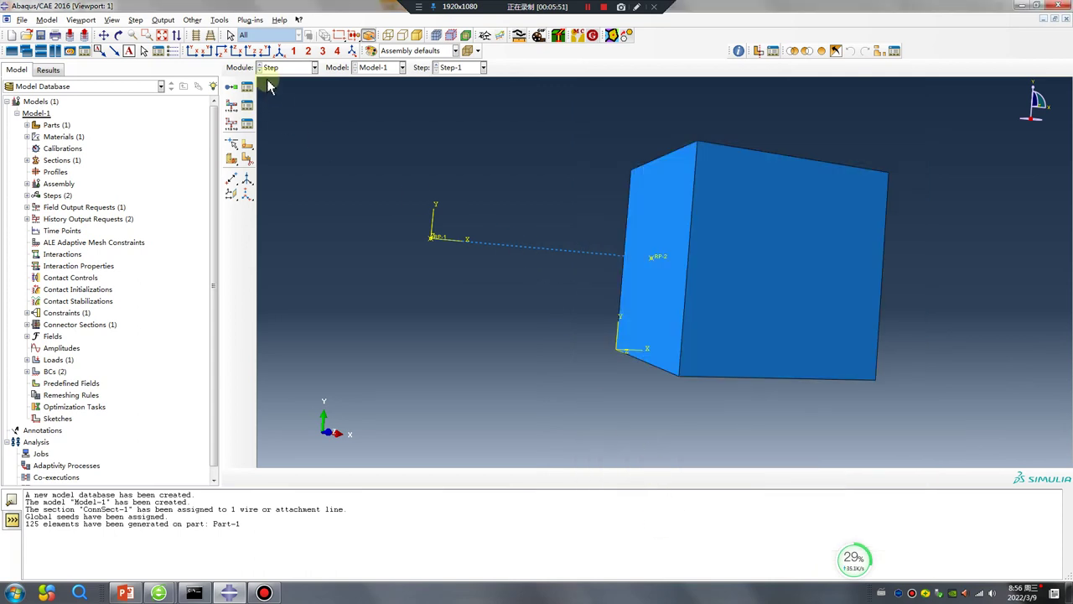
Step: Create the analysis job Job-1 for Model-1 with multiple processors enabled
left_click(269, 68)
left_click(282, 173)
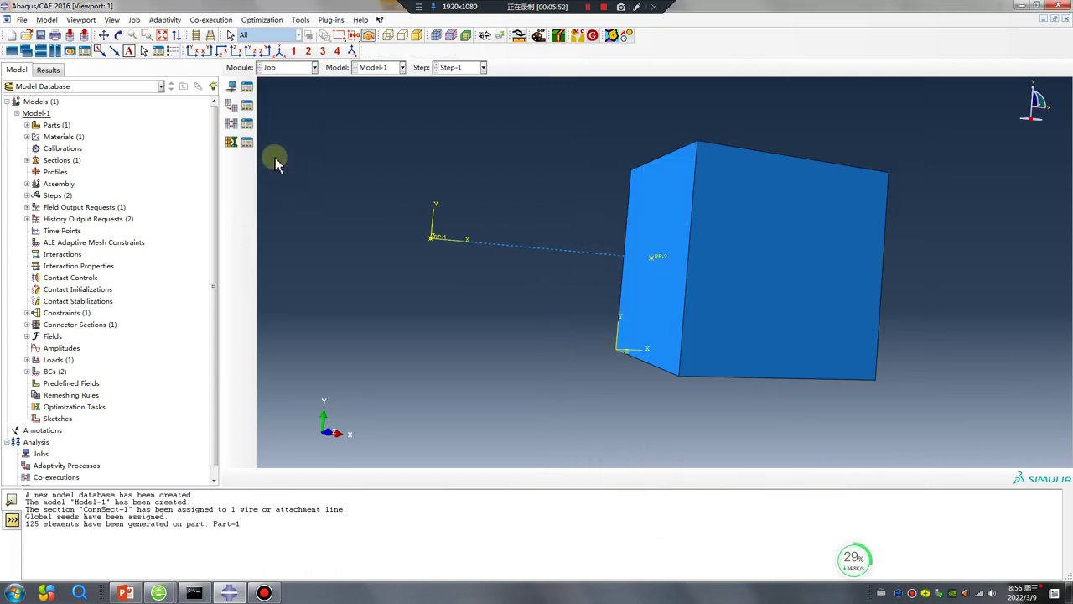
left_click(232, 94)
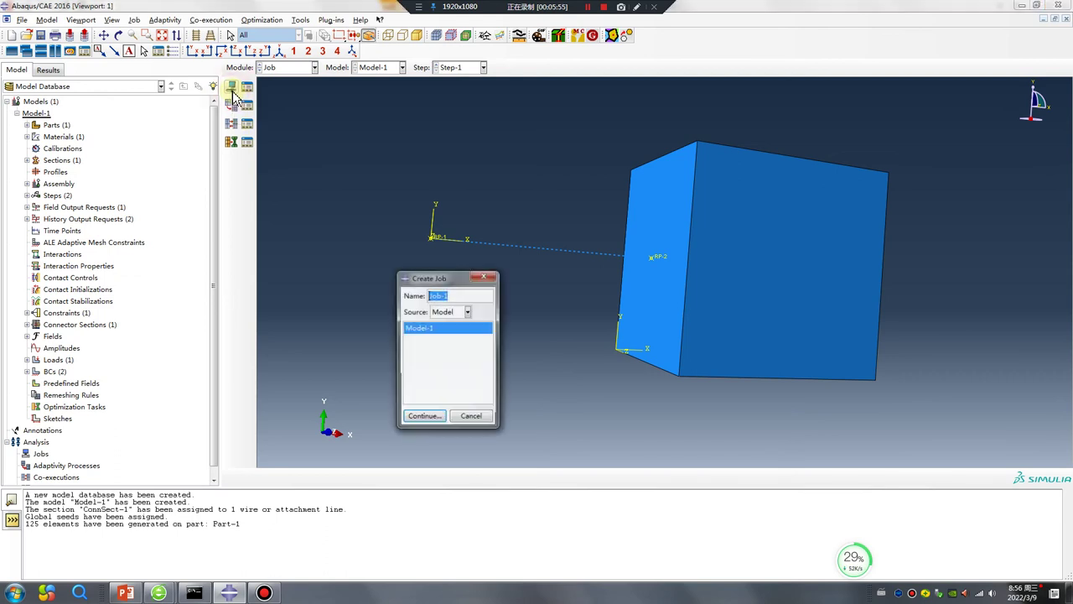
left_click(419, 416)
left_click(390, 309)
left_click(289, 324)
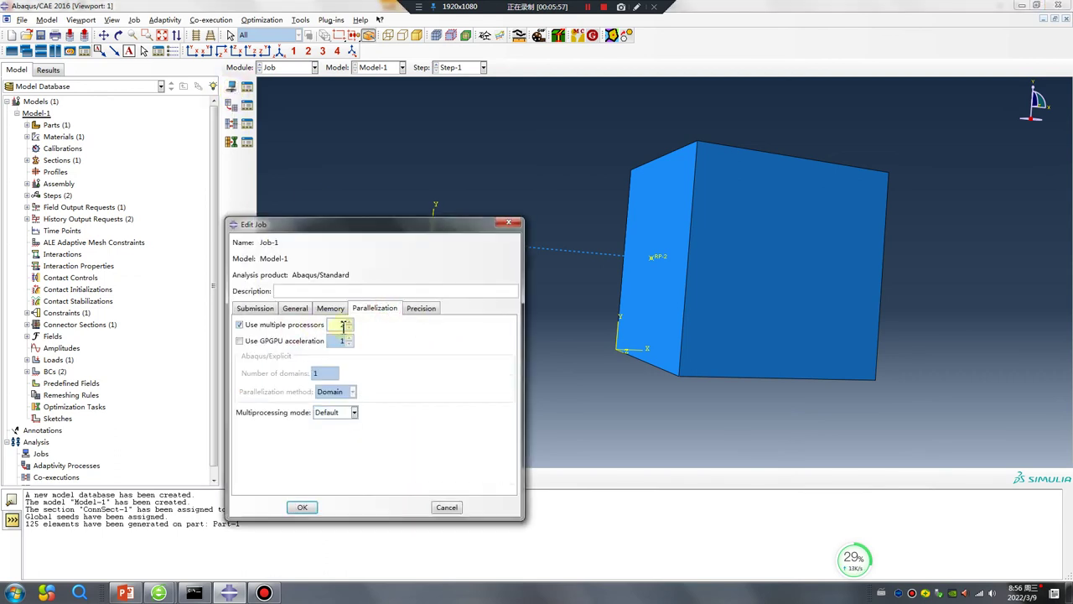
left_click(302, 507)
Step: Submit Job-1 for analysis, open its results and show the stress contours on the deformed shape
left_click(247, 86)
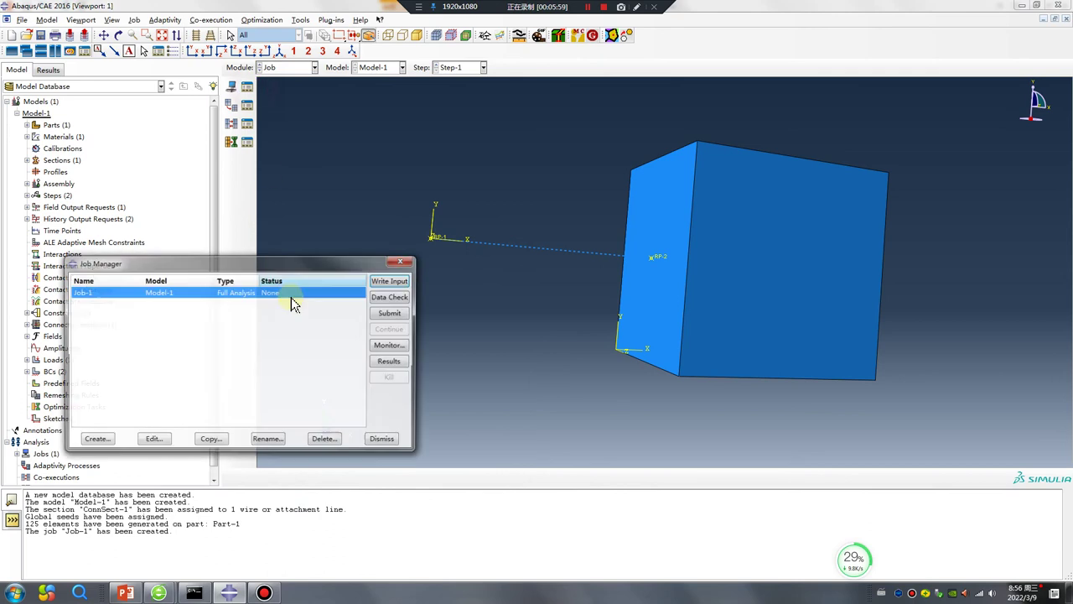
left_click(391, 313)
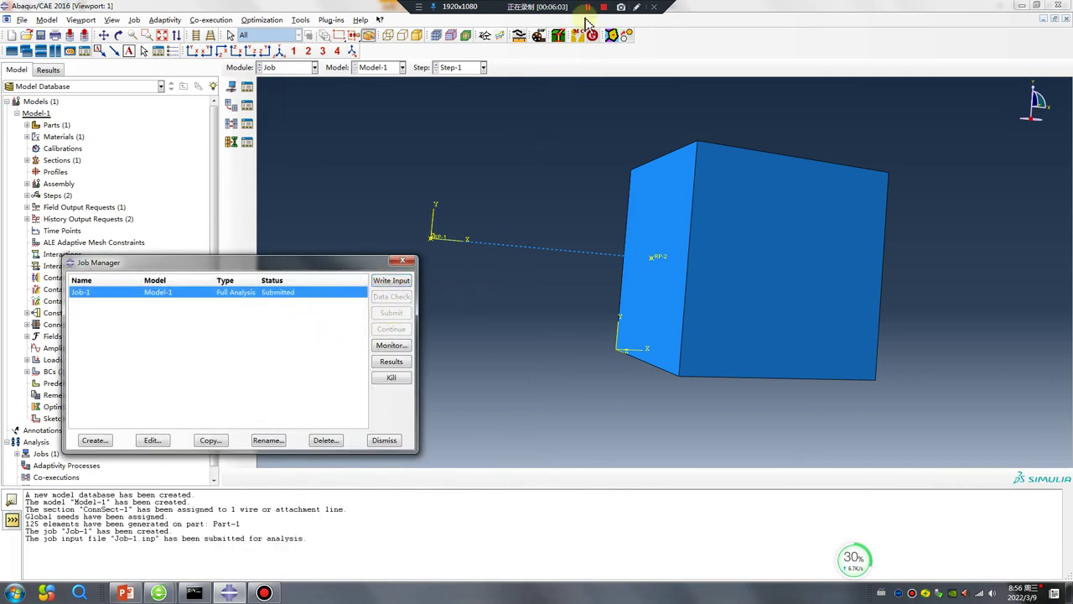
left_click(381, 366)
left_click(231, 141)
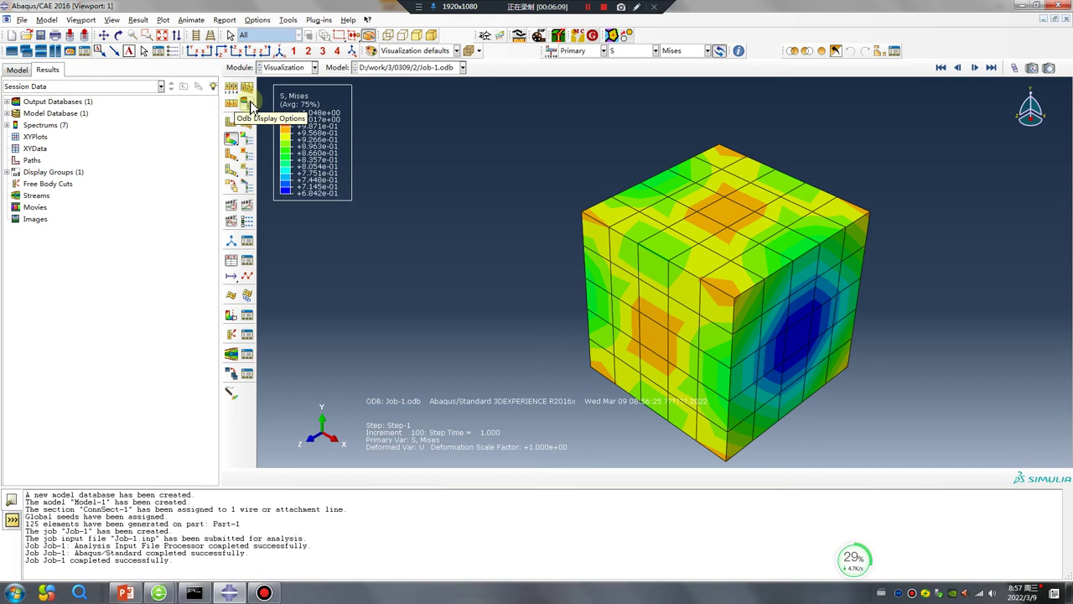
Step: Turn on the display of connectors in the ODB display options and view the cube and connector from the front
left_click(250, 100)
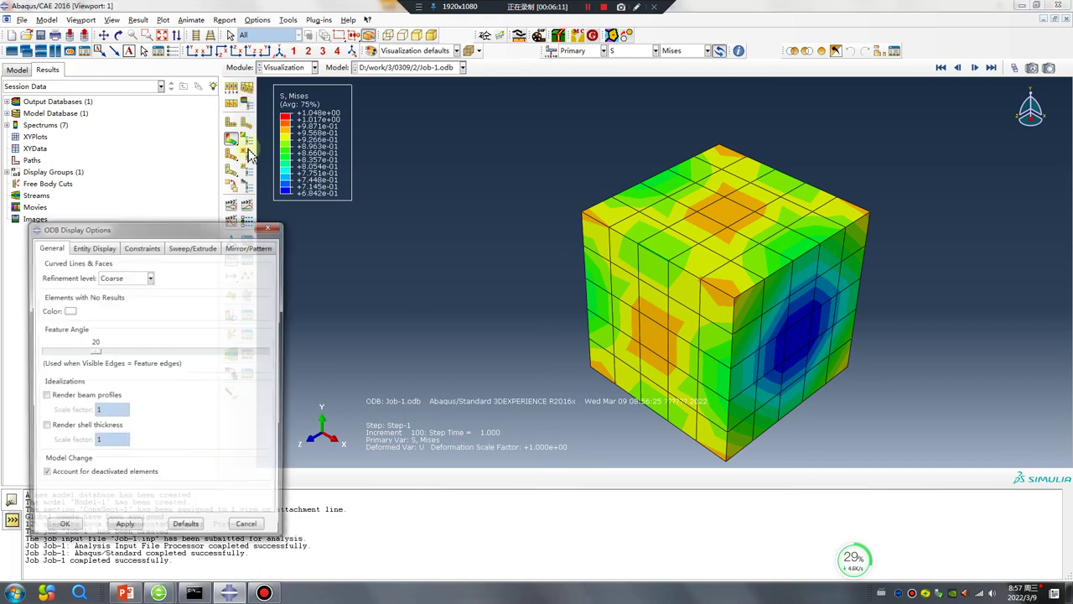
left_click(93, 248)
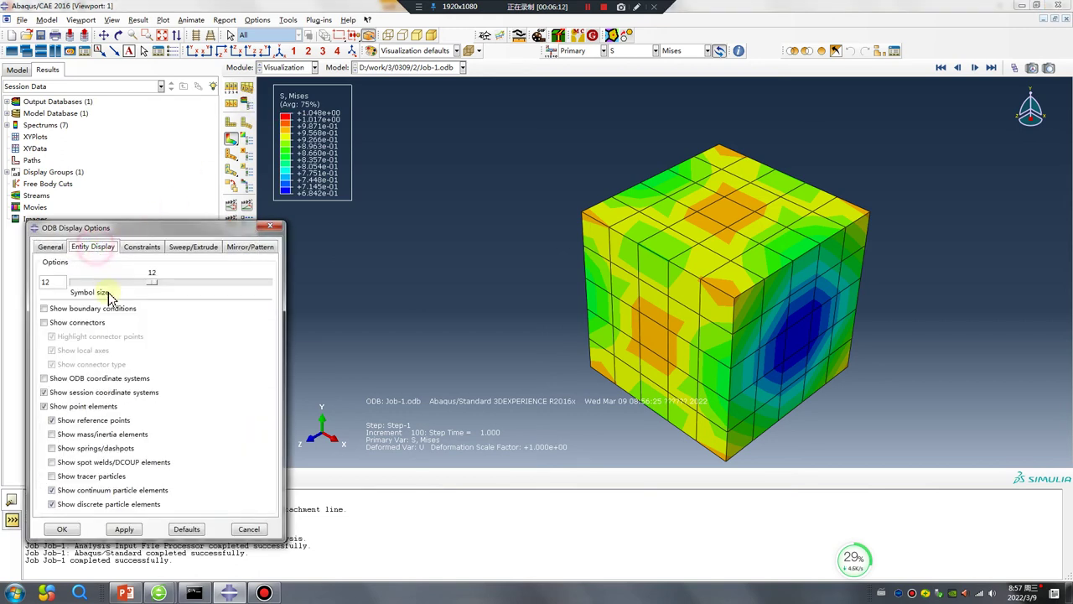
left_click(44, 322)
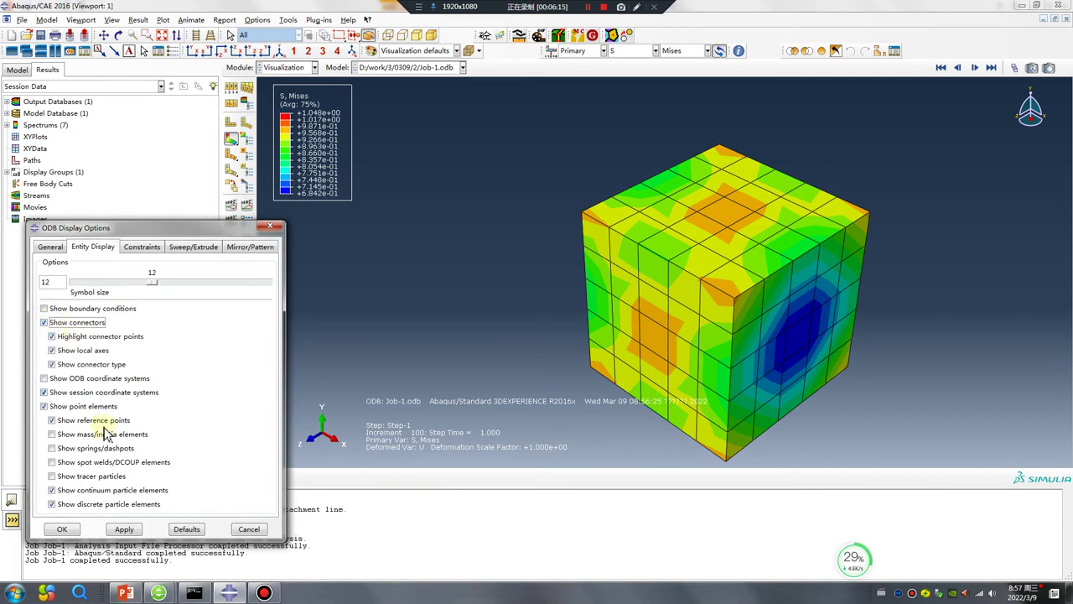
left_click(124, 529)
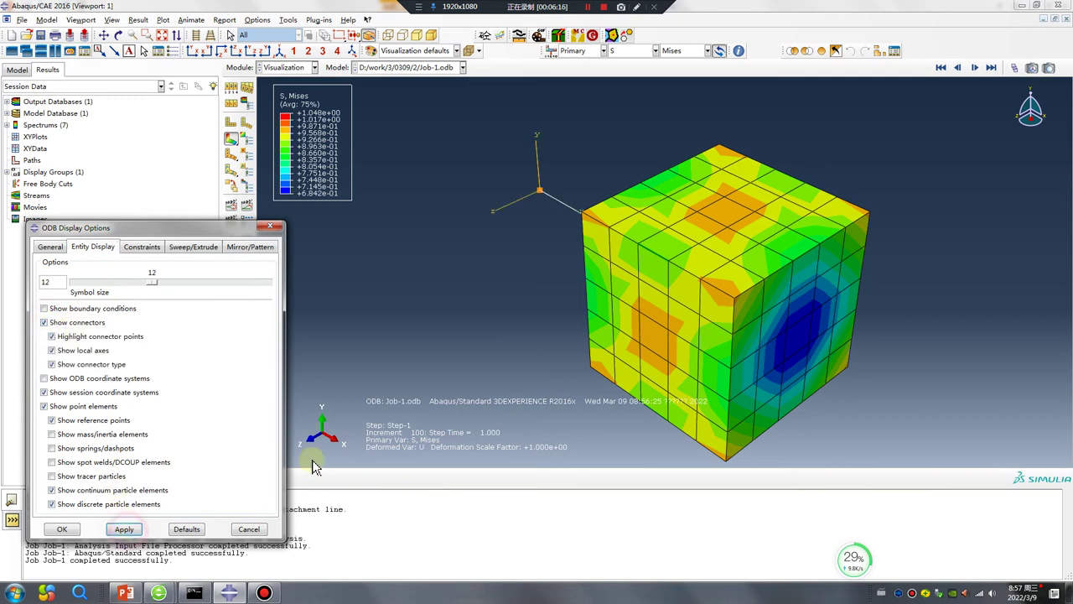
left_click(270, 226)
left_click_drag(731, 311, 772, 291, "ctrl+alt")
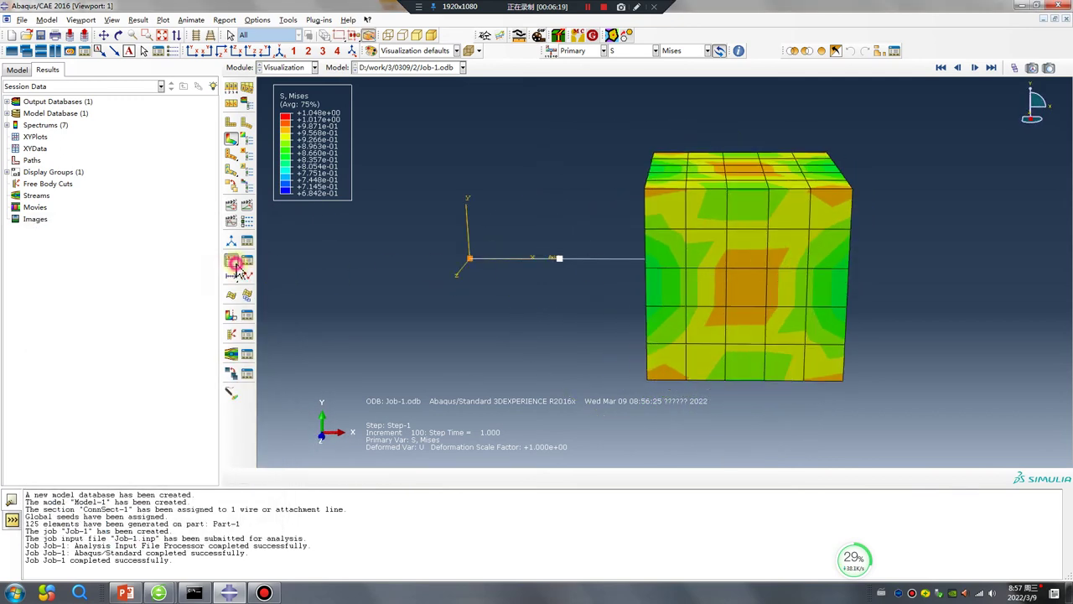
Step: Plot the history of the connector element total force CTF1 for WIRE-1-SET-1, and return to the Mises stress contours on the cube
left_click(247, 276)
left_click(396, 460)
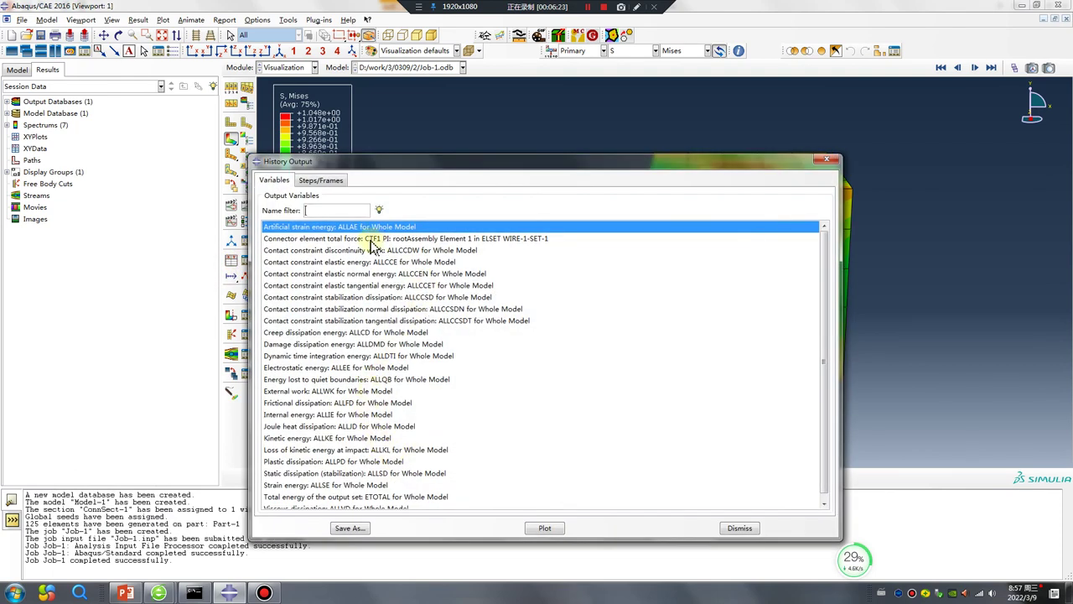
left_click(371, 239)
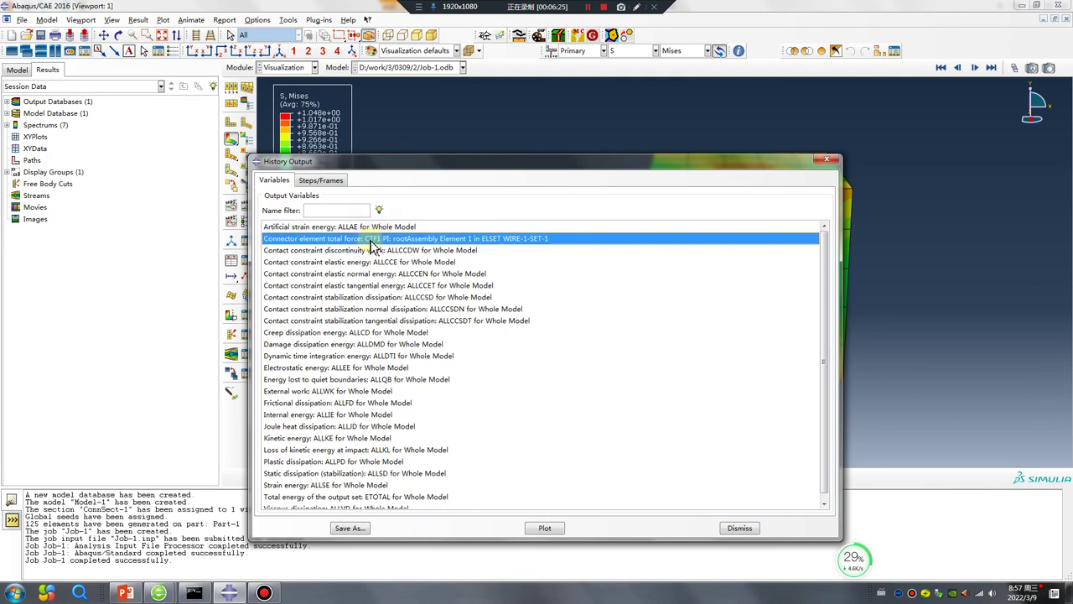
left_click(544, 528)
left_click(828, 161)
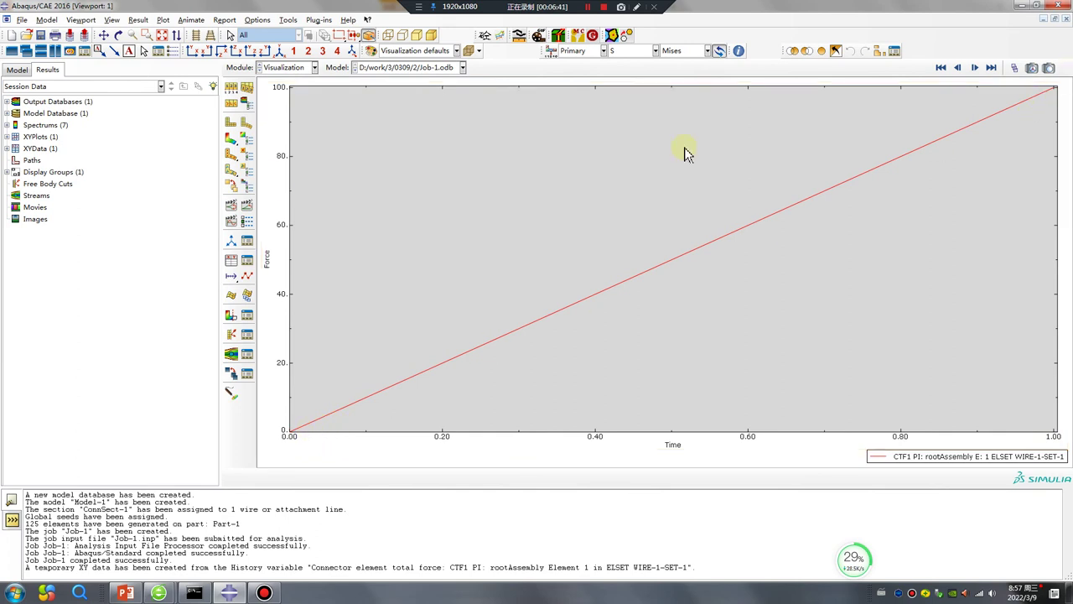
left_click(229, 140)
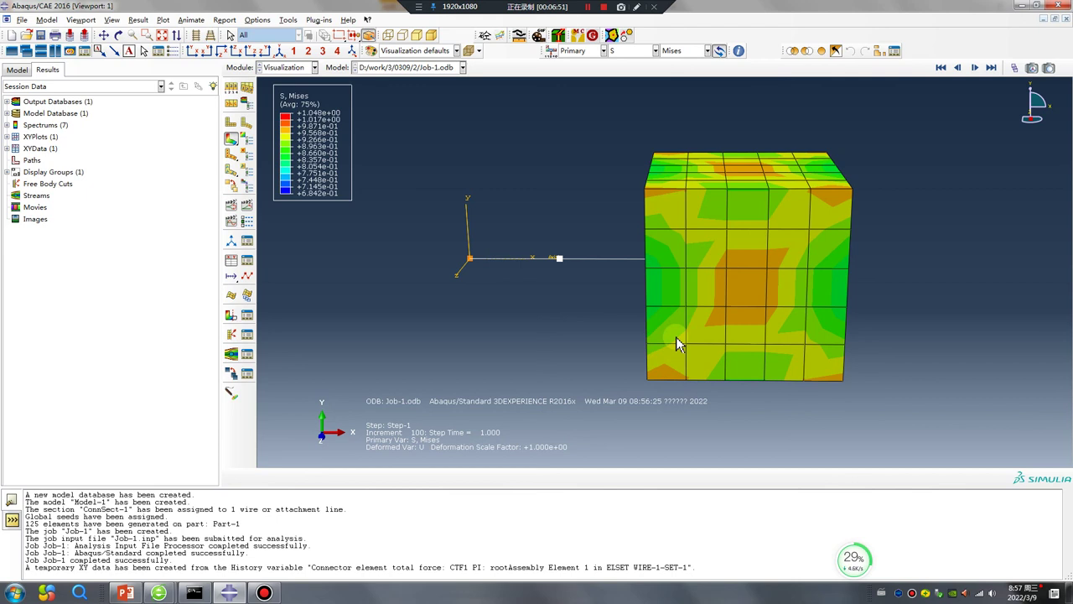
left_click_drag(639, 307, 683, 285, "ctrl+alt")
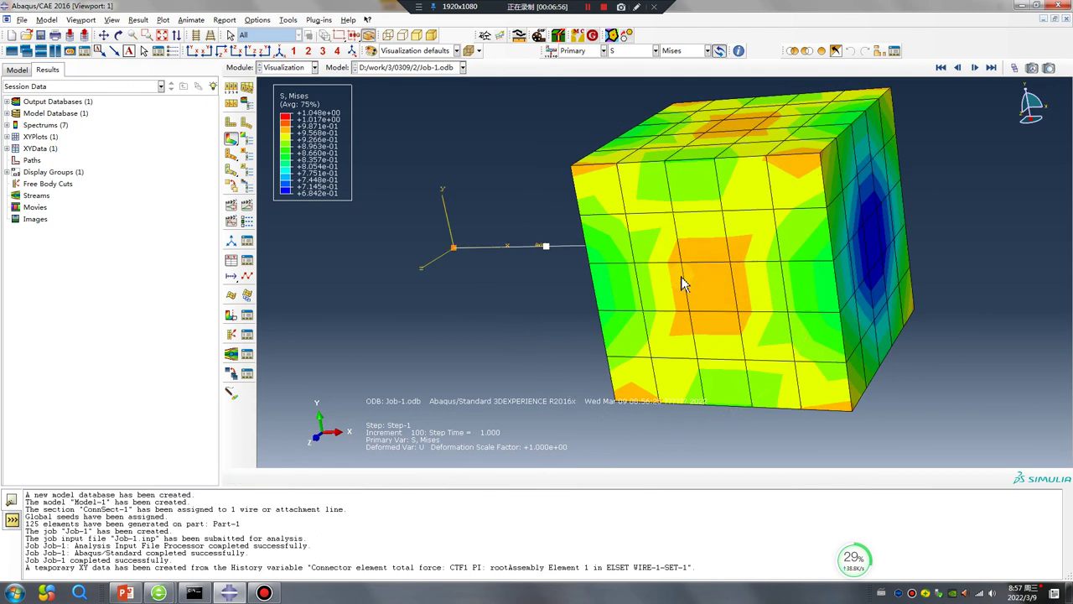
Step: Switch to PowerPoint and look through the tutorial title slide, the WeChat contact slide and the Advertising Time slide
left_click(124, 593)
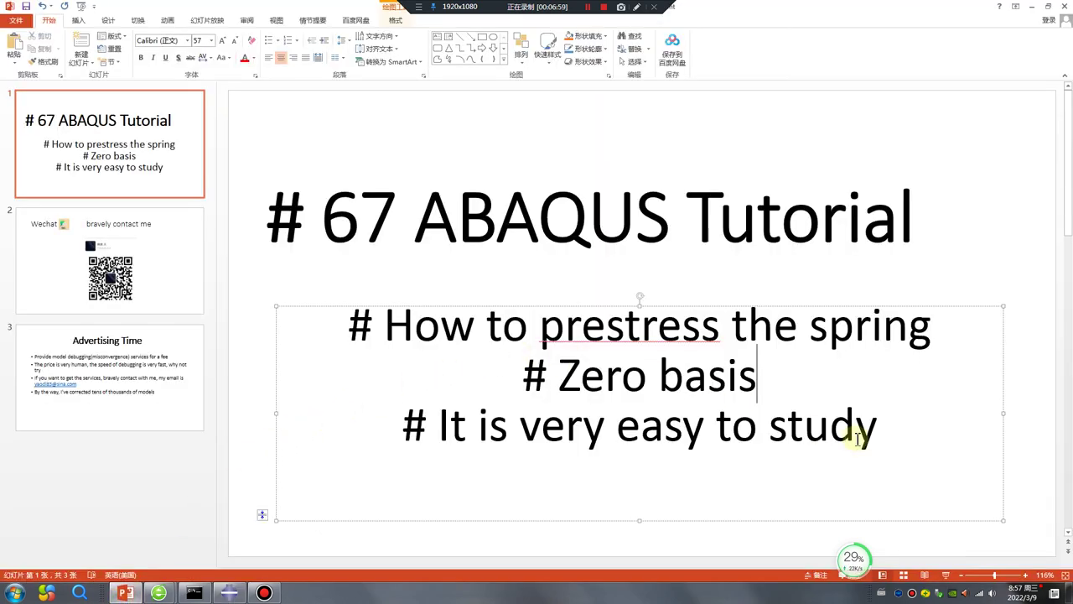
left_click_drag(886, 436, 331, 299)
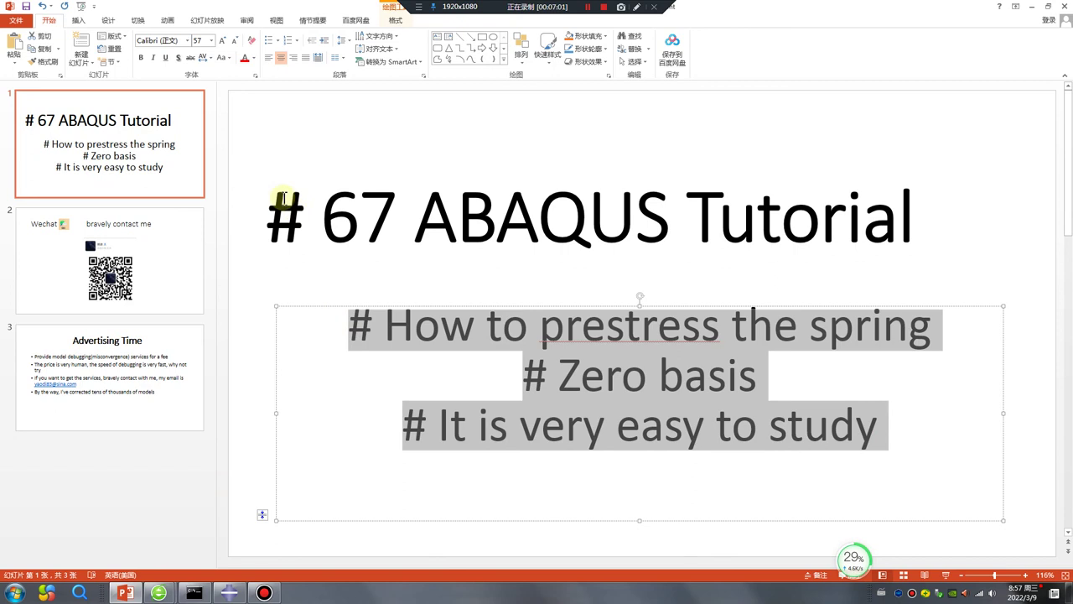
left_click(544, 265)
left_click(152, 285)
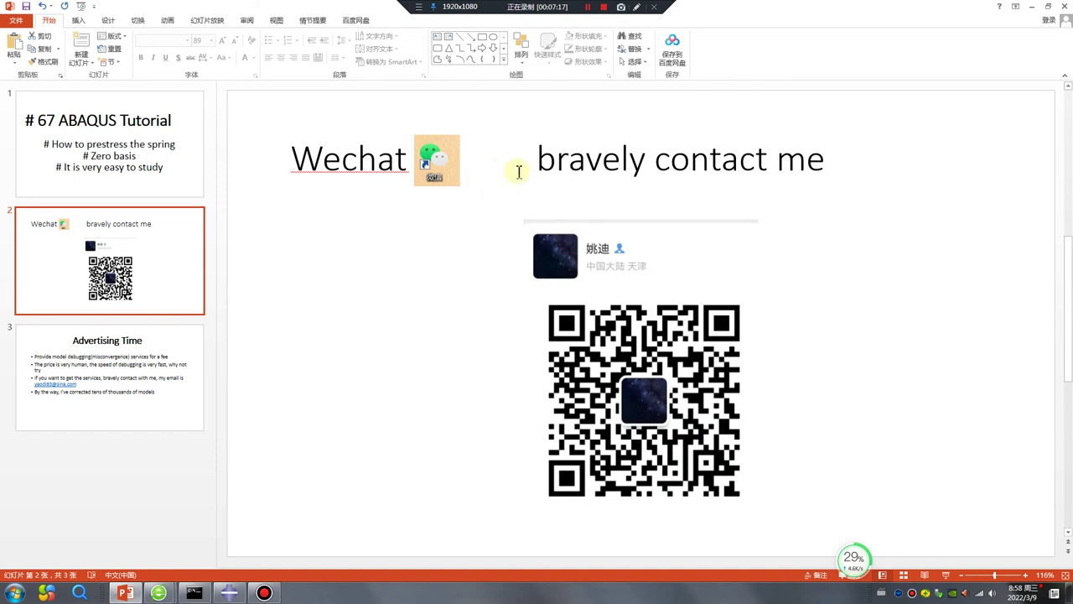
left_click(755, 255)
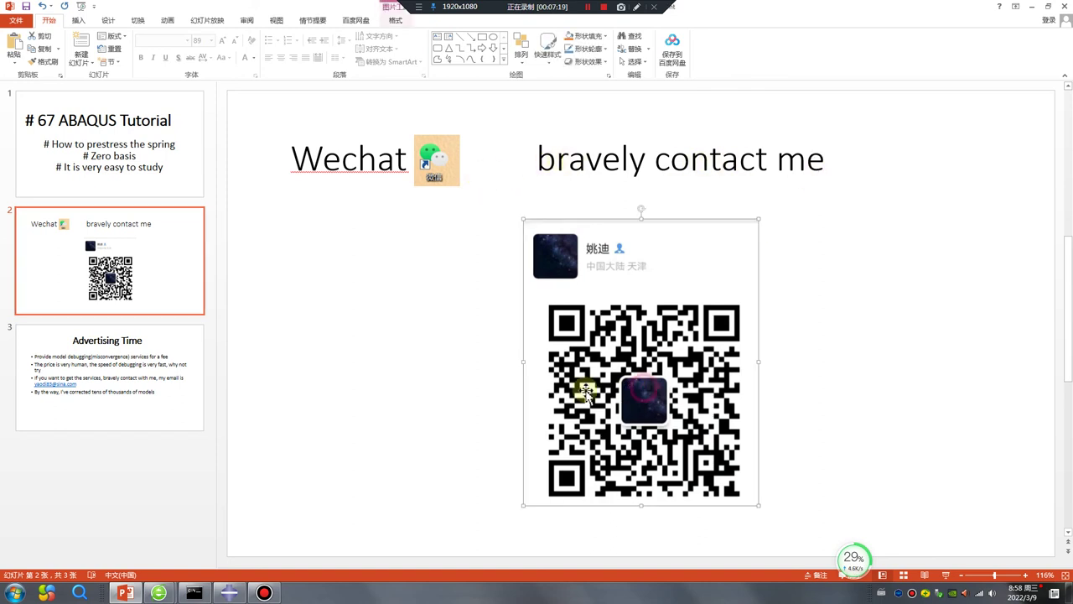
left_click(156, 354)
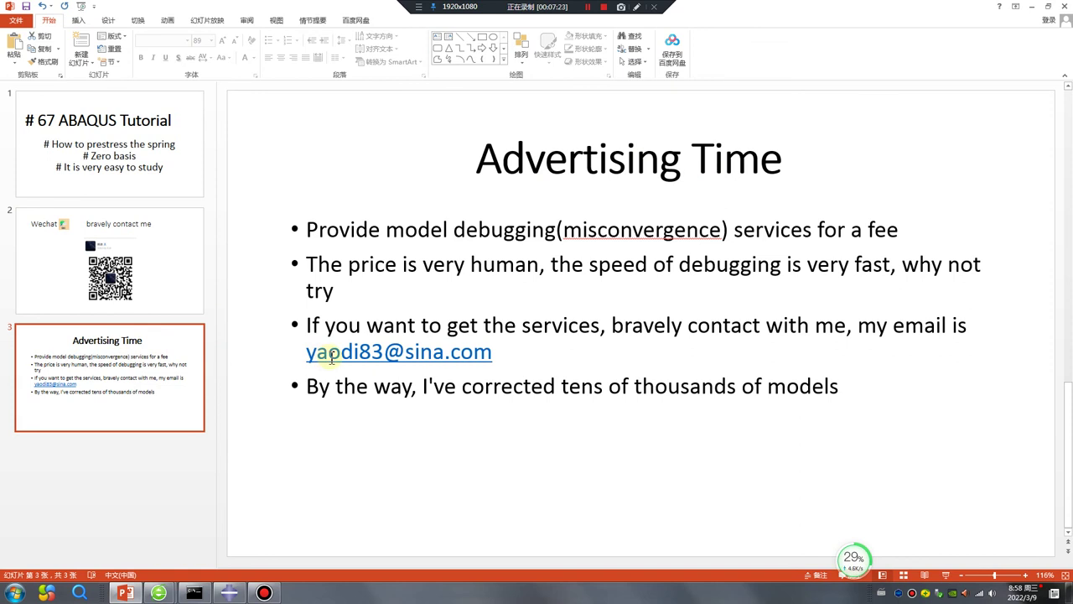
scroll(332, 356, "up", 1)
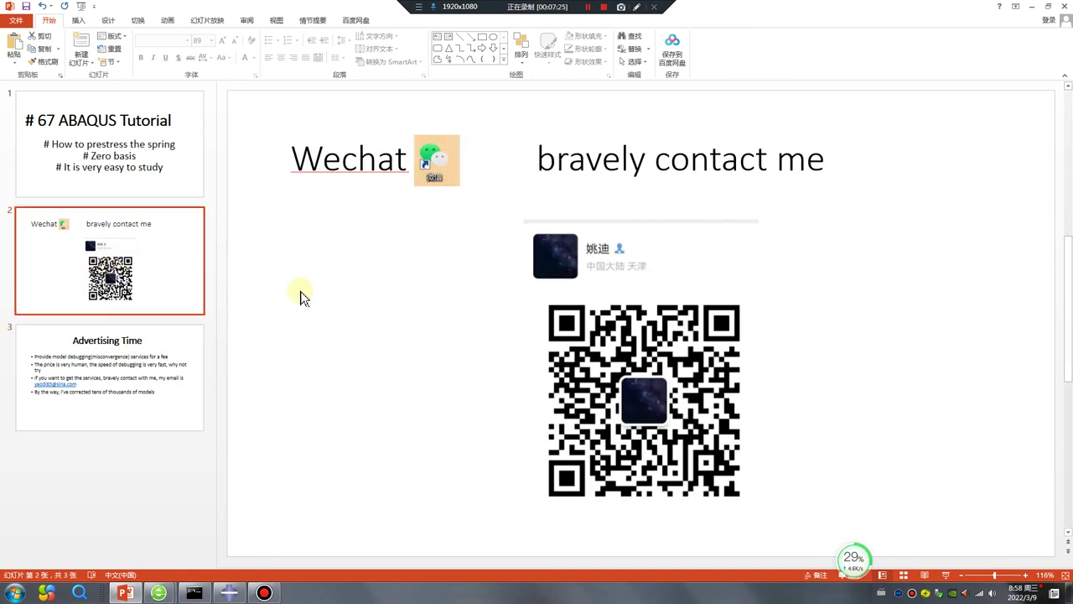